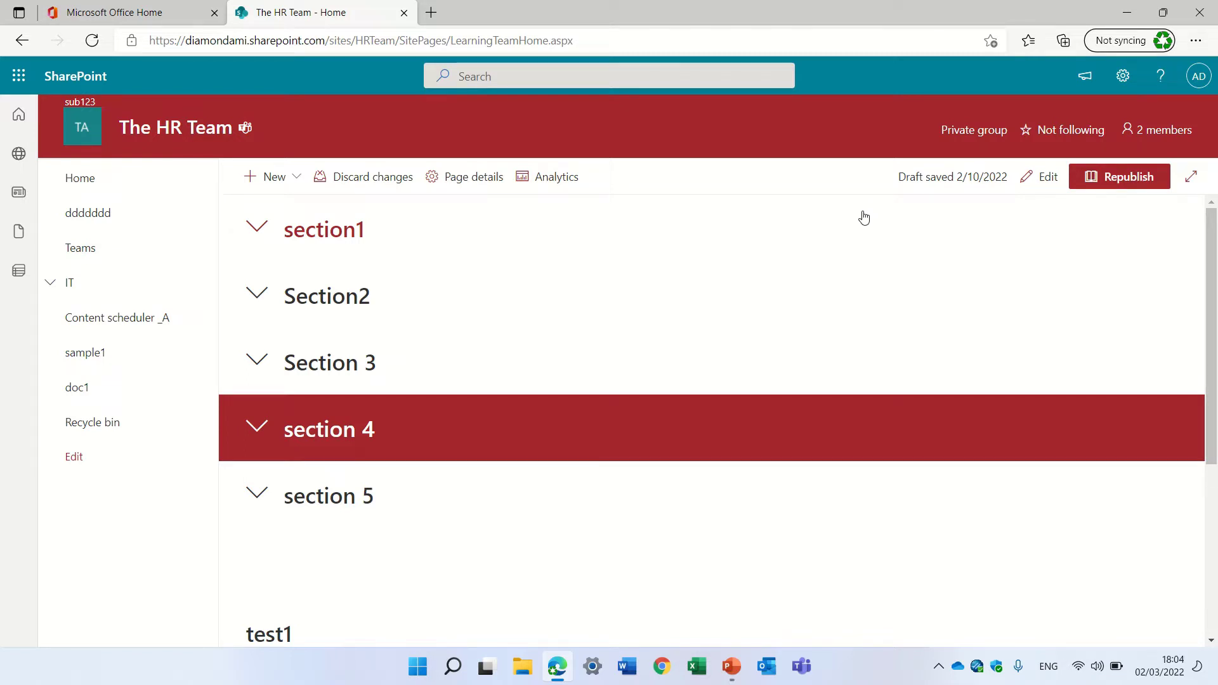
# Open the site usage analytics of The HR Team site and look over the report.
pyautogui.click(1122, 76)
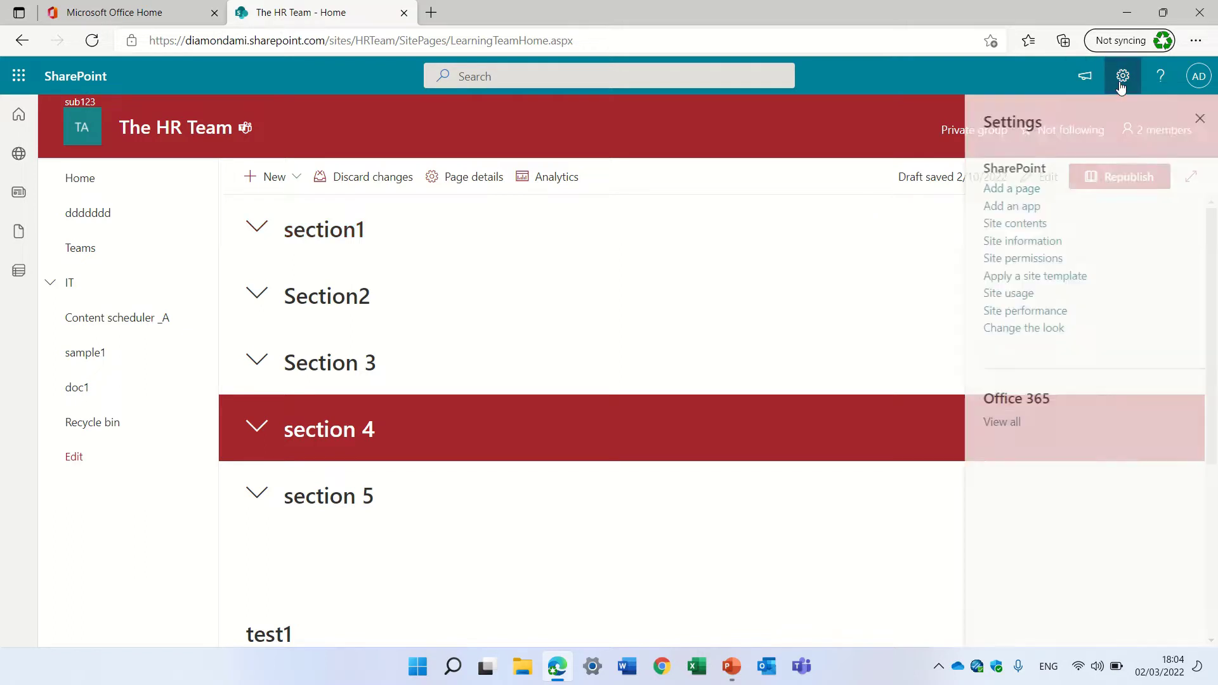
pyautogui.click(1013, 294)
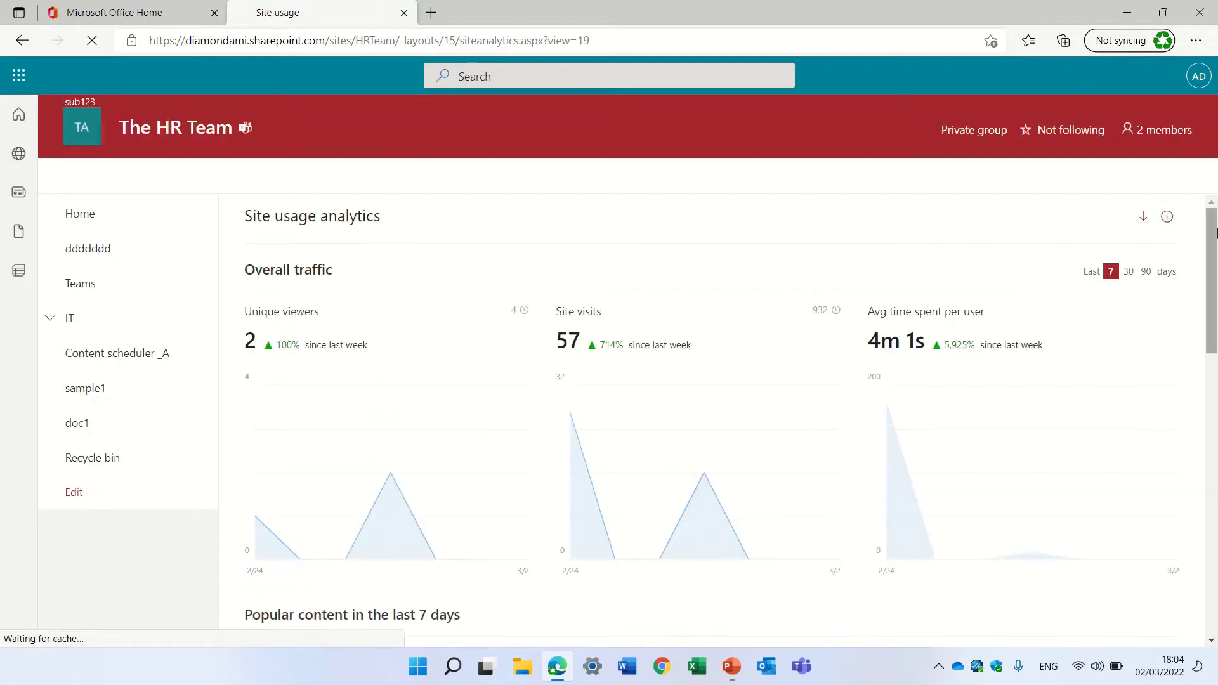
pyautogui.scroll(-2, 1215, 232)
pyautogui.scroll(2, 1214, 230)
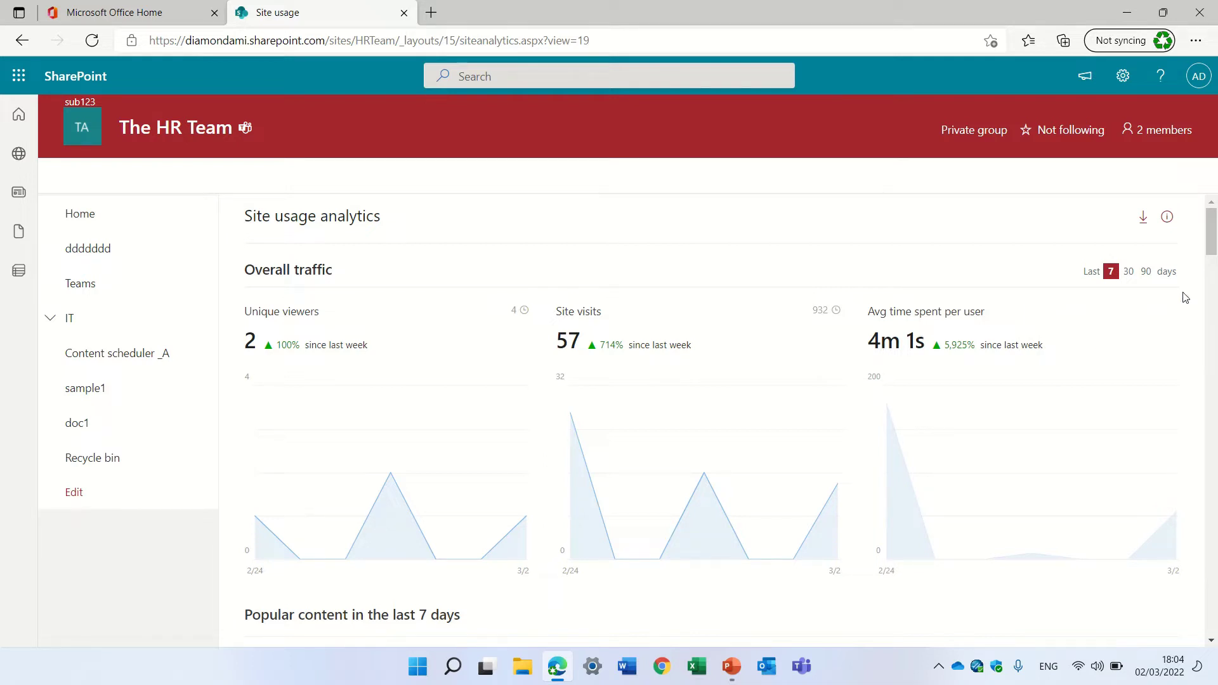
# Compare the site's overall traffic over the last 30, 90 and 7 days, ending on 7 days.
pyautogui.click(1128, 273)
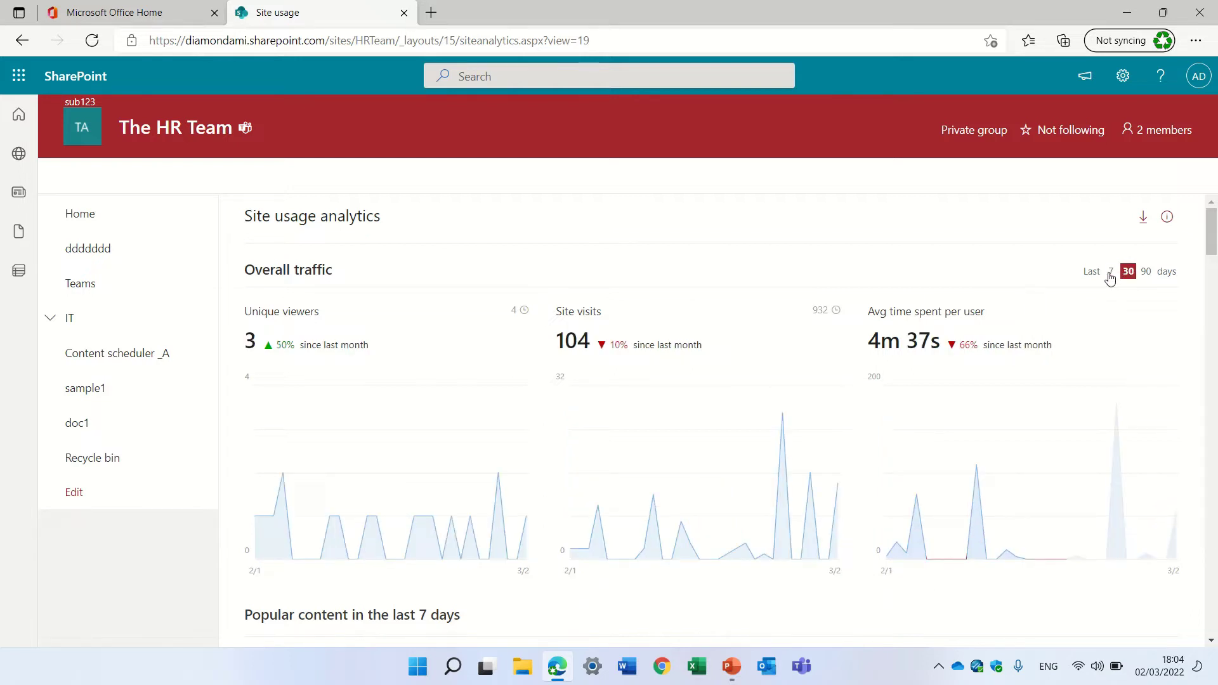
pyautogui.click(1110, 272)
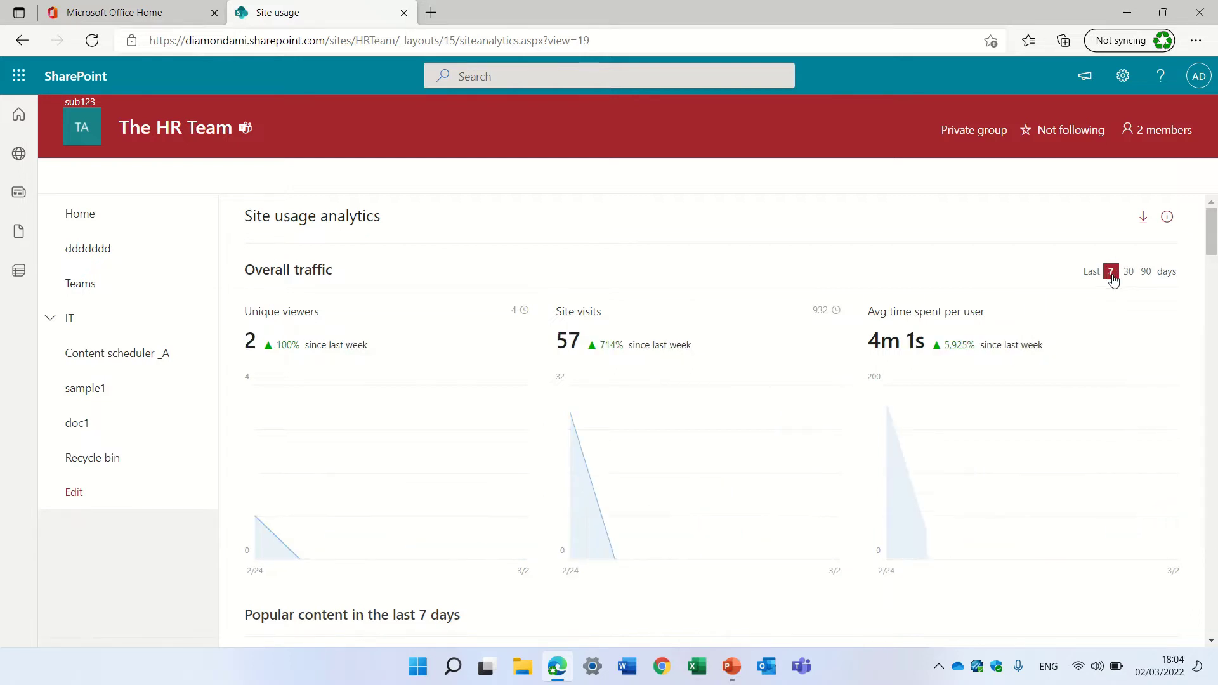
pyautogui.click(1146, 273)
pyautogui.click(1128, 273)
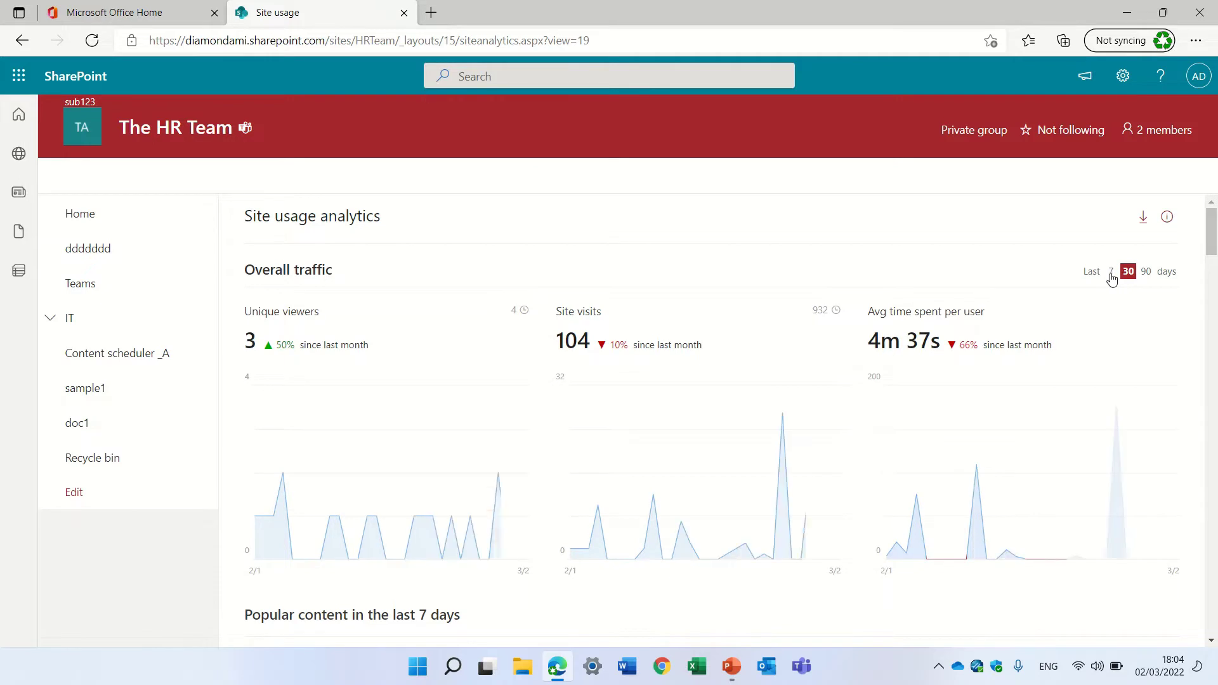
pyautogui.click(1110, 273)
# Examine the site's popular content and its traffic by device and by time.
pyautogui.moveTo(1208, 239); pyautogui.dragTo(1205, 265)
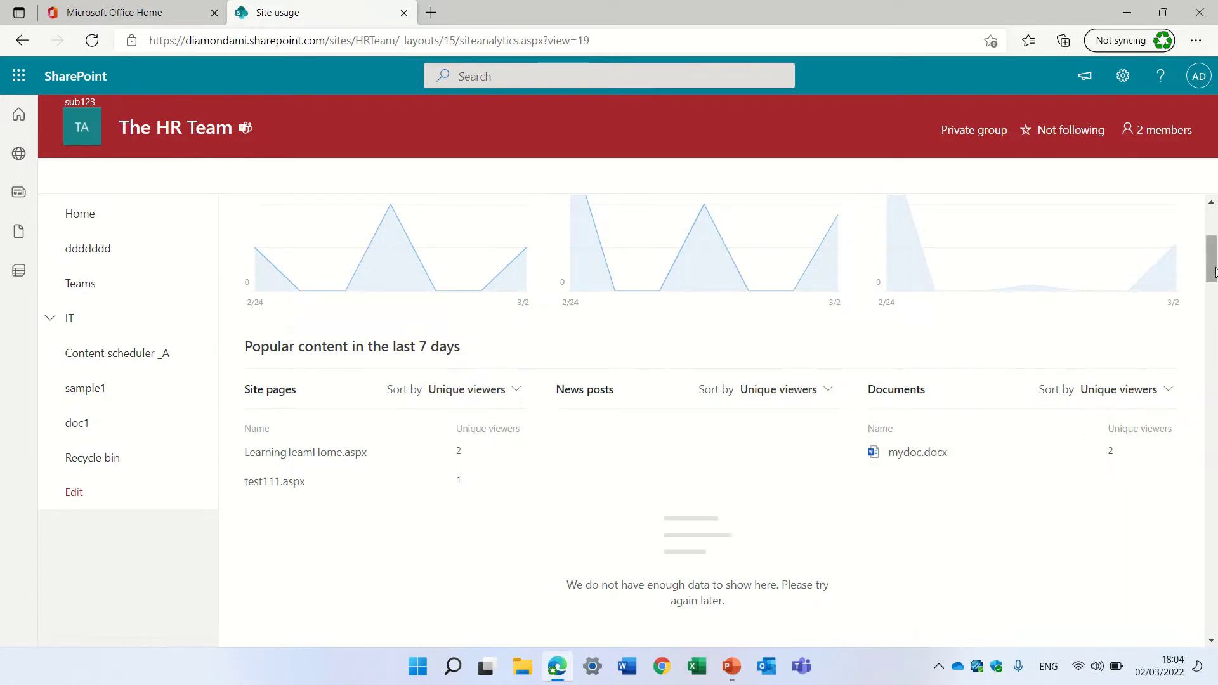
pyautogui.click(1212, 311)
pyautogui.moveTo(1211, 315); pyautogui.dragTo(1208, 330)
pyautogui.moveTo(263, 330)
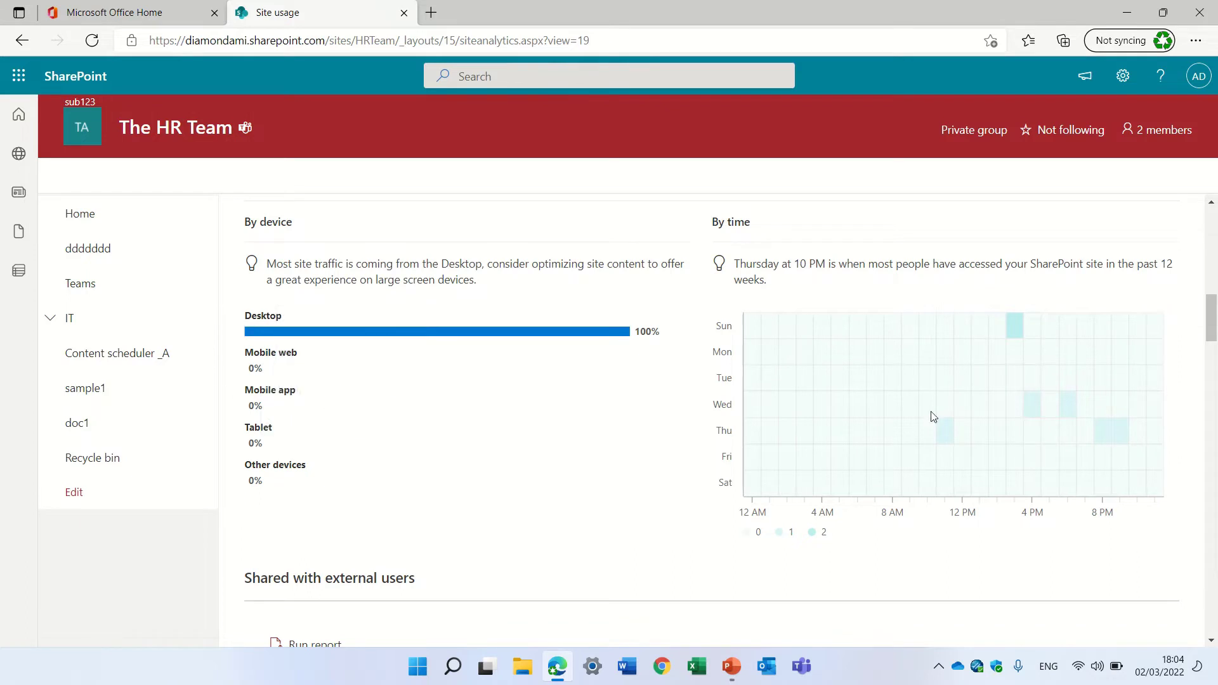
pyautogui.moveTo(1013, 336)
# View the permissions of mydoc.docx in the Shared with external users list, then close its access details.
pyautogui.moveTo(1211, 336); pyautogui.dragTo(1211, 366)
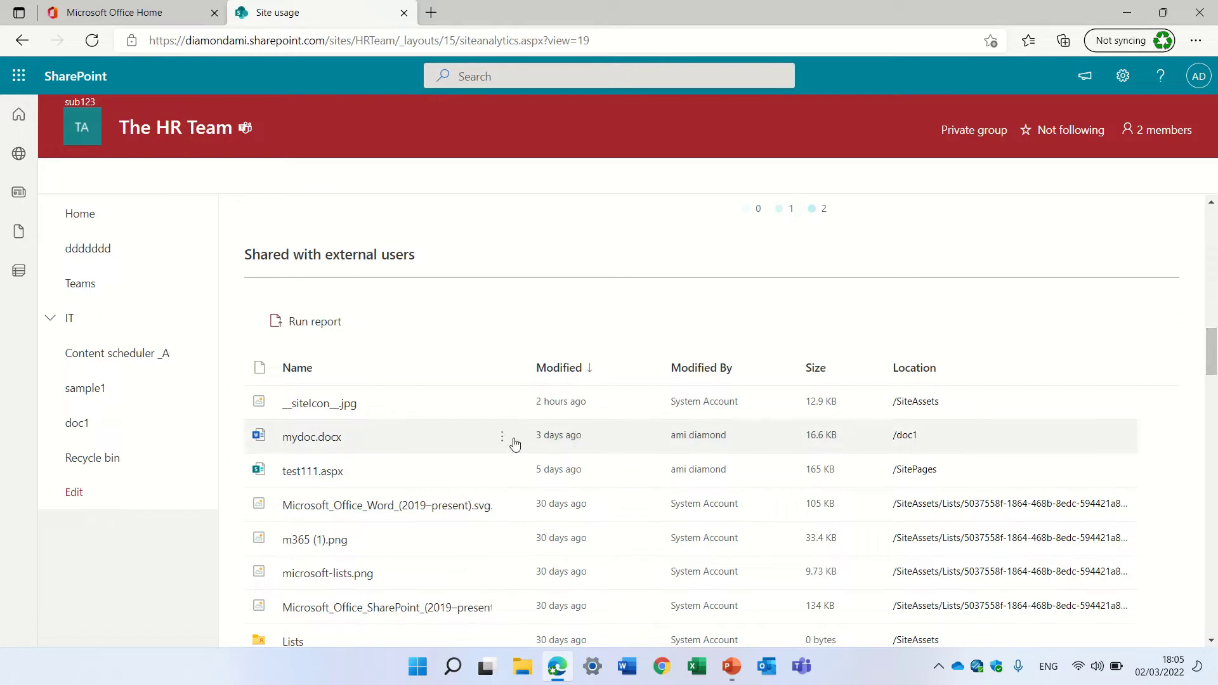
pyautogui.click(505, 439)
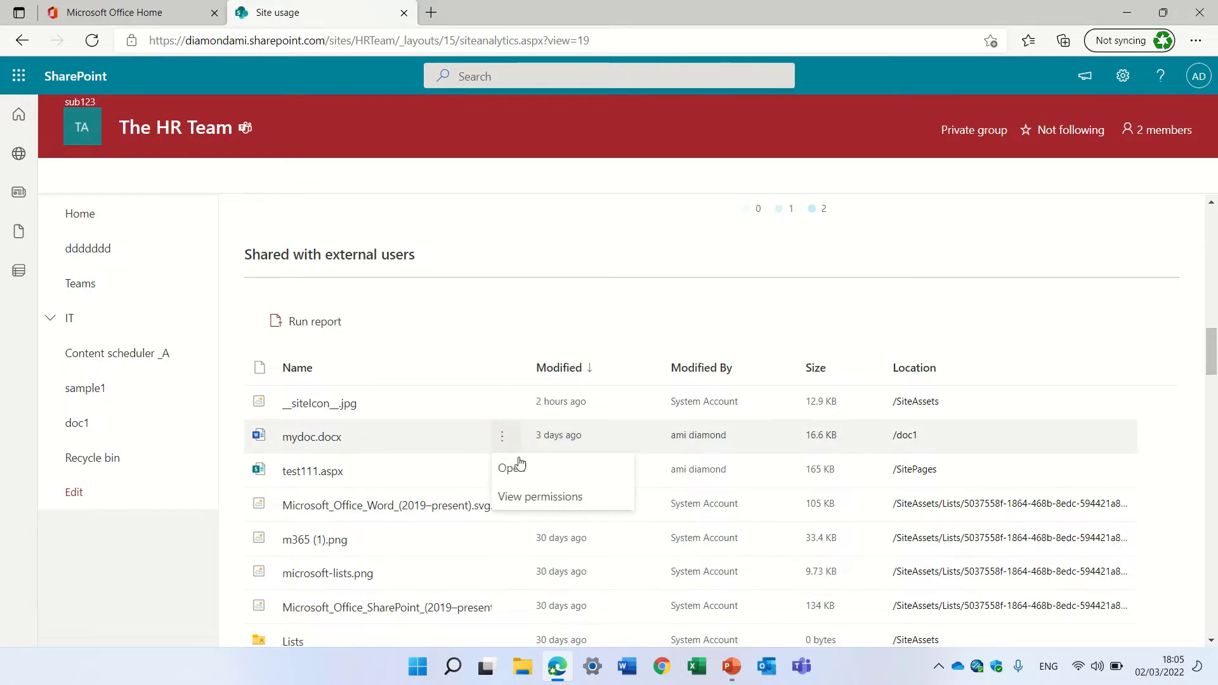
pyautogui.click(537, 499)
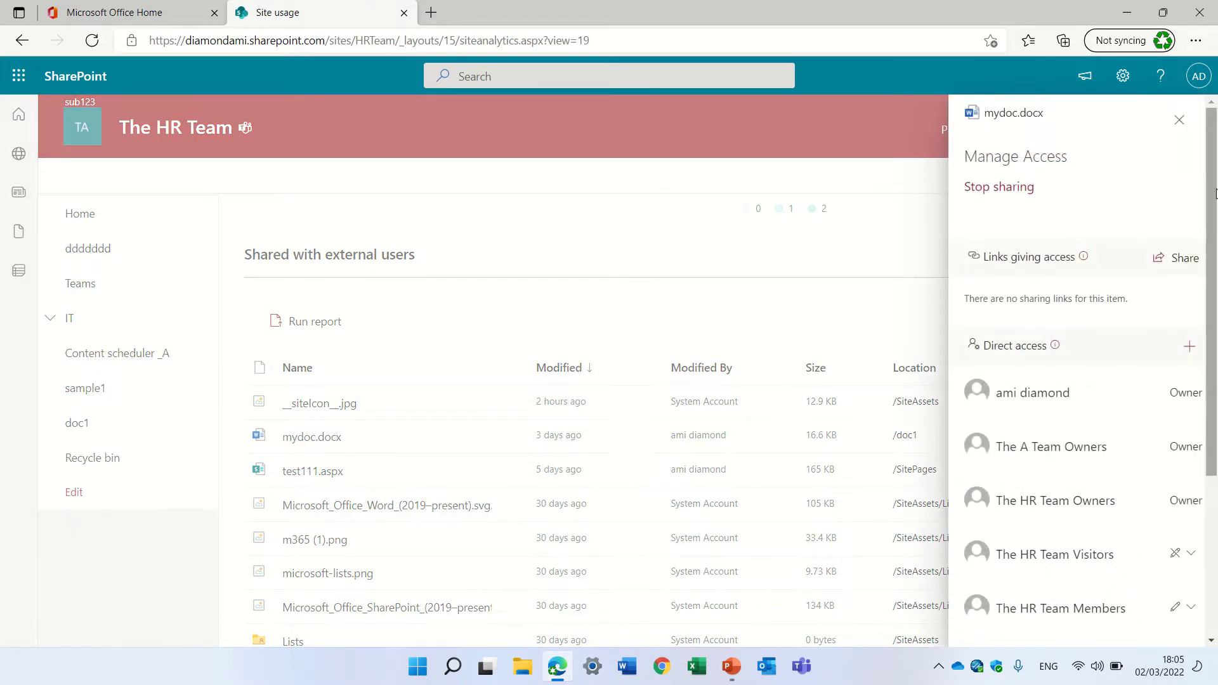
pyautogui.moveTo(1214, 193)
pyautogui.mouseDown()
pyautogui.moveTo(1213, 352)
pyautogui.moveTo(1209, 179)
pyautogui.mouseUp()
pyautogui.click(1180, 120)
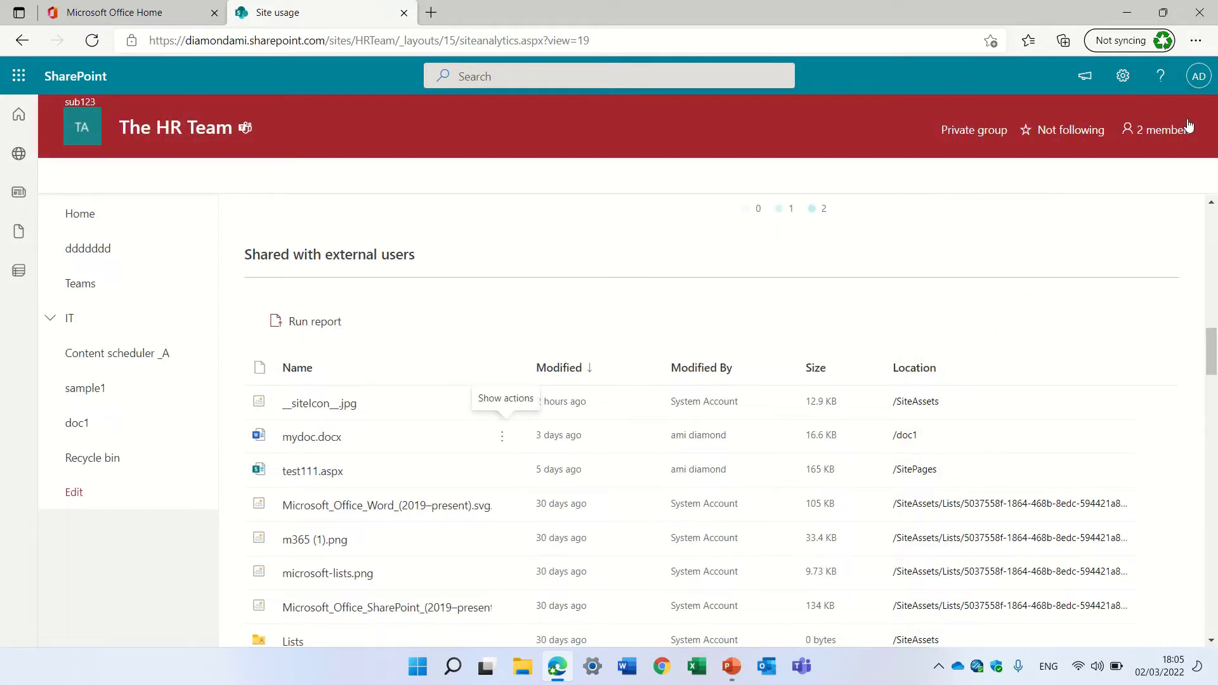
# Return to the site's home page and open its page analytics to examine page viewers and page views.
pyautogui.click(81, 214)
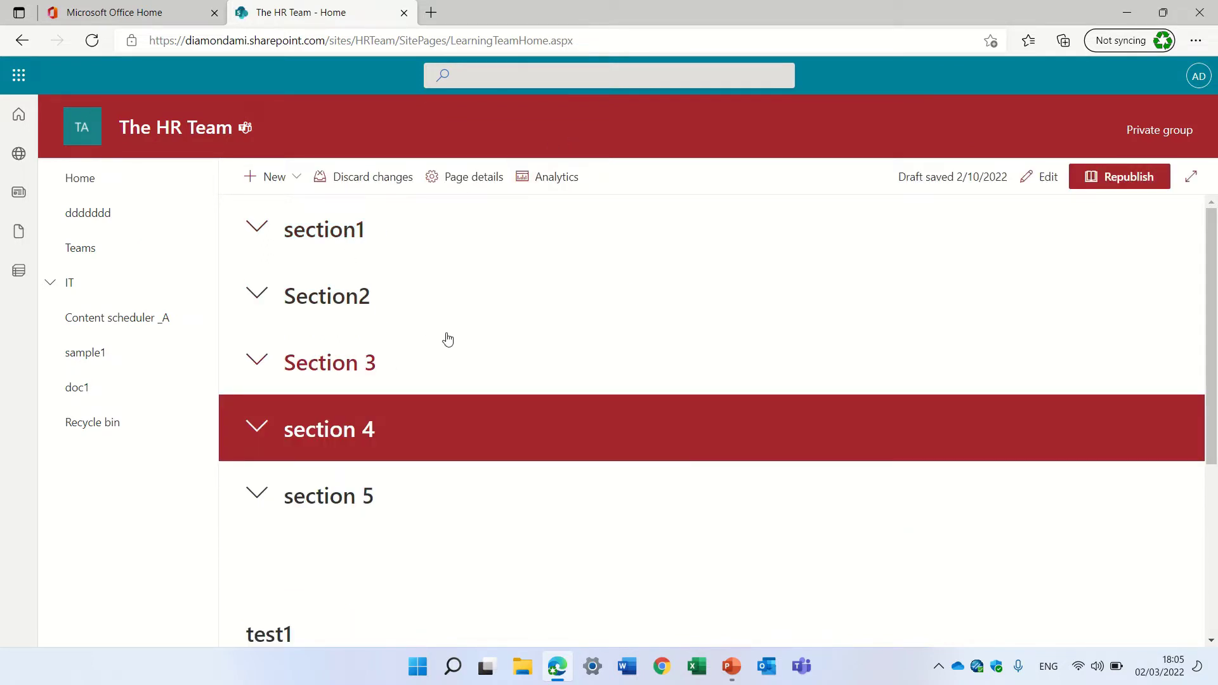
pyautogui.click(563, 188)
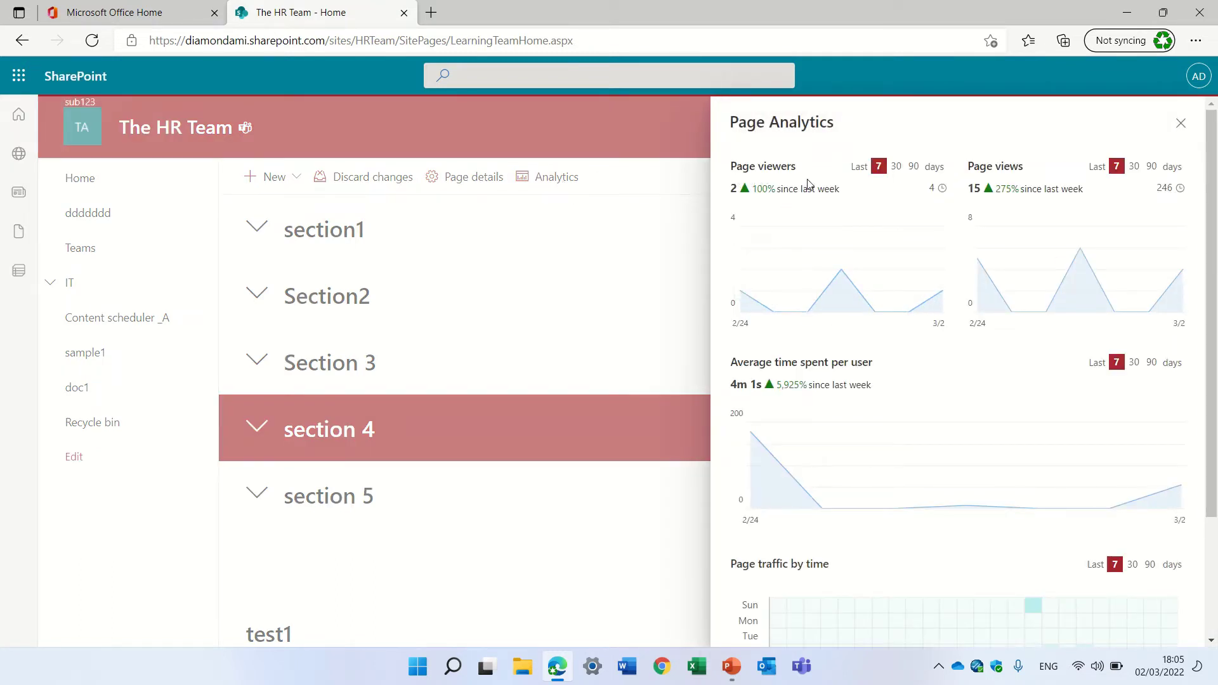
pyautogui.moveTo(943, 188)
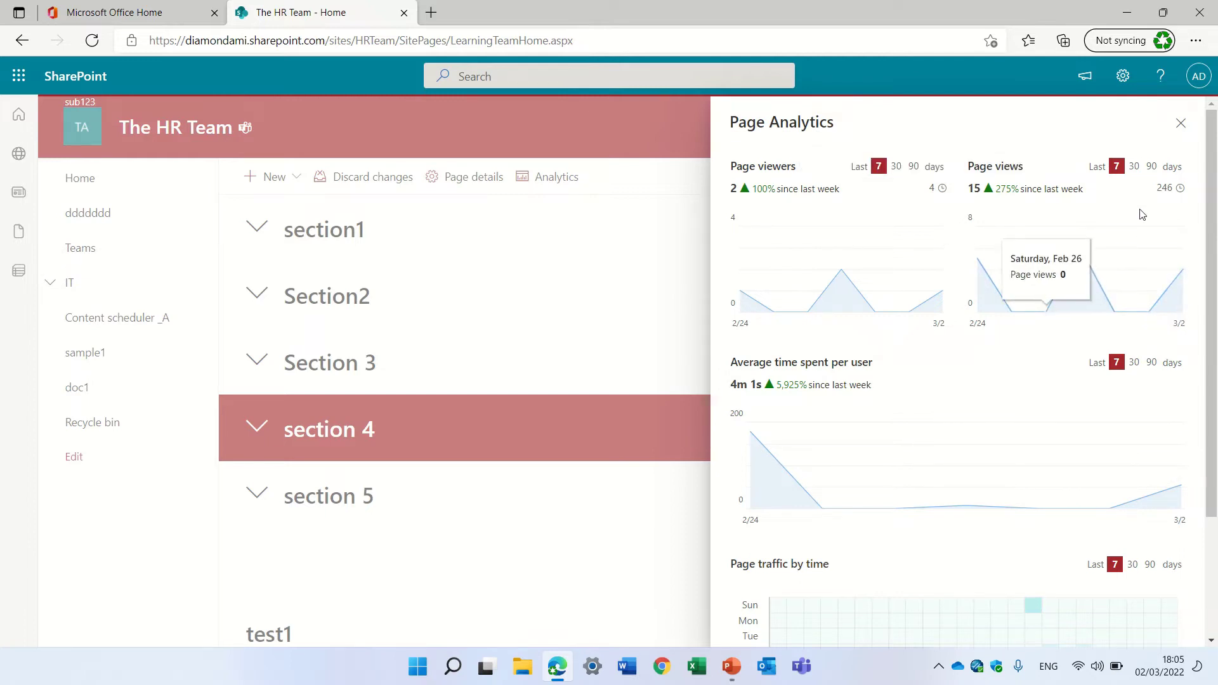
pyautogui.moveTo(1179, 194)
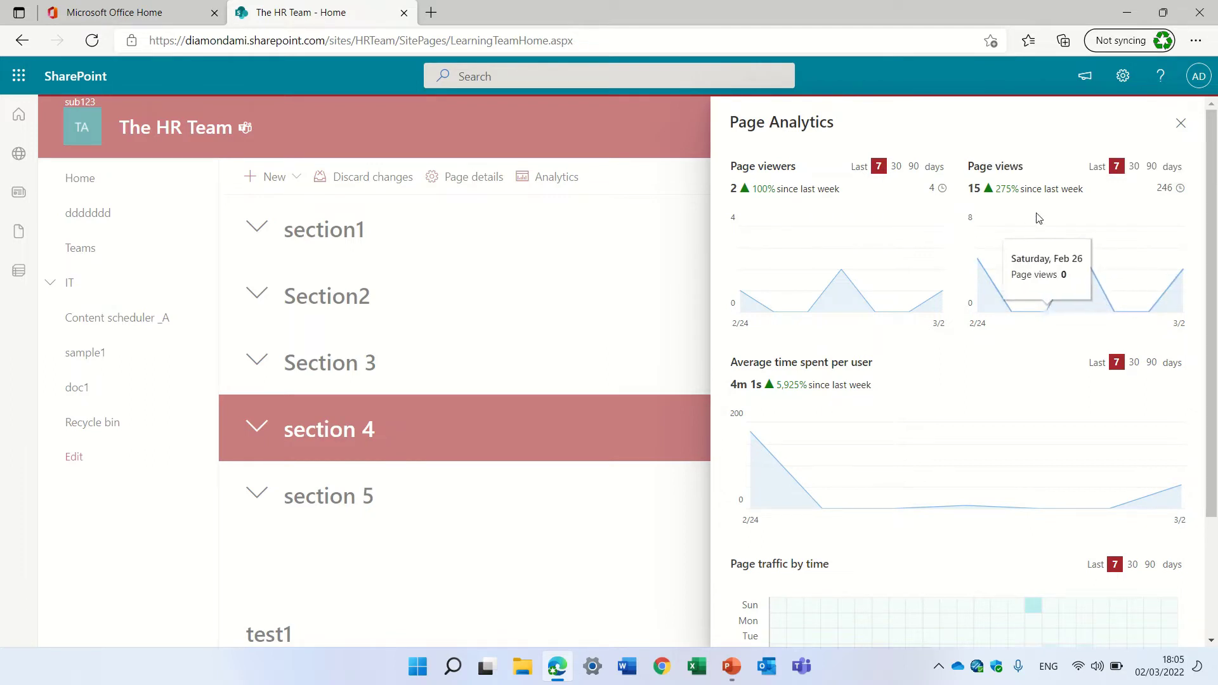
# Show page views for the last 30 and then 90 days, review the remaining page analytics, and close them.
pyautogui.click(1134, 170)
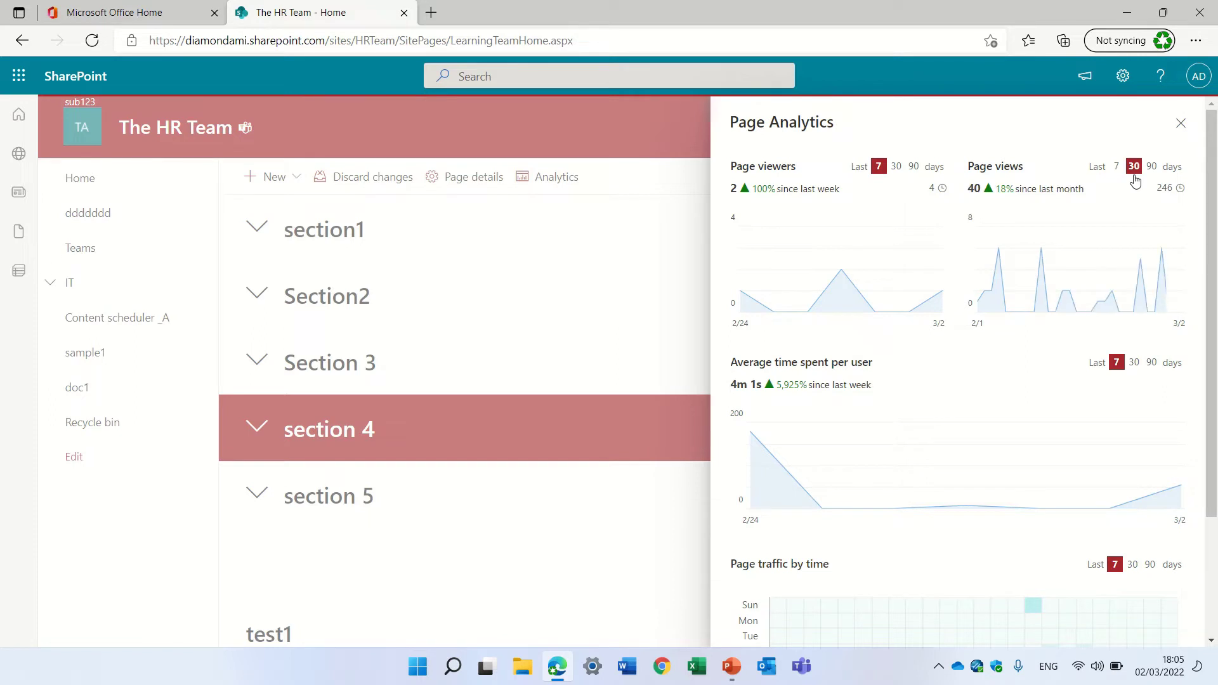
pyautogui.click(1152, 167)
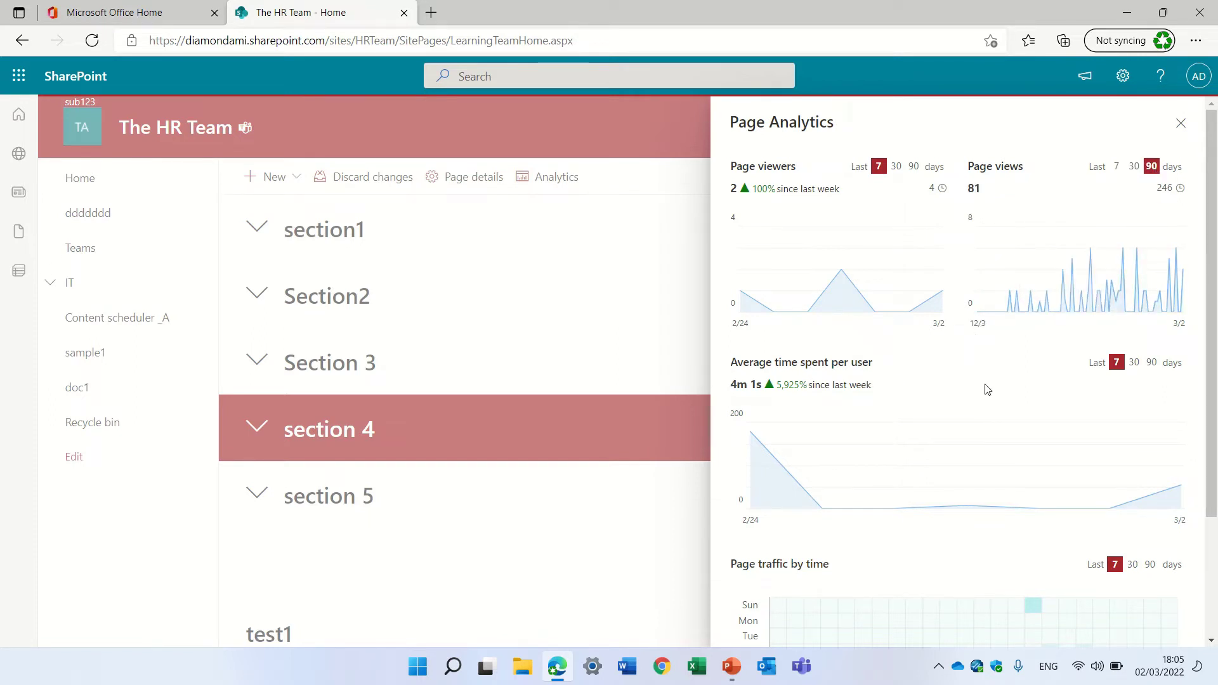
pyautogui.scroll(-3, 1200, 462)
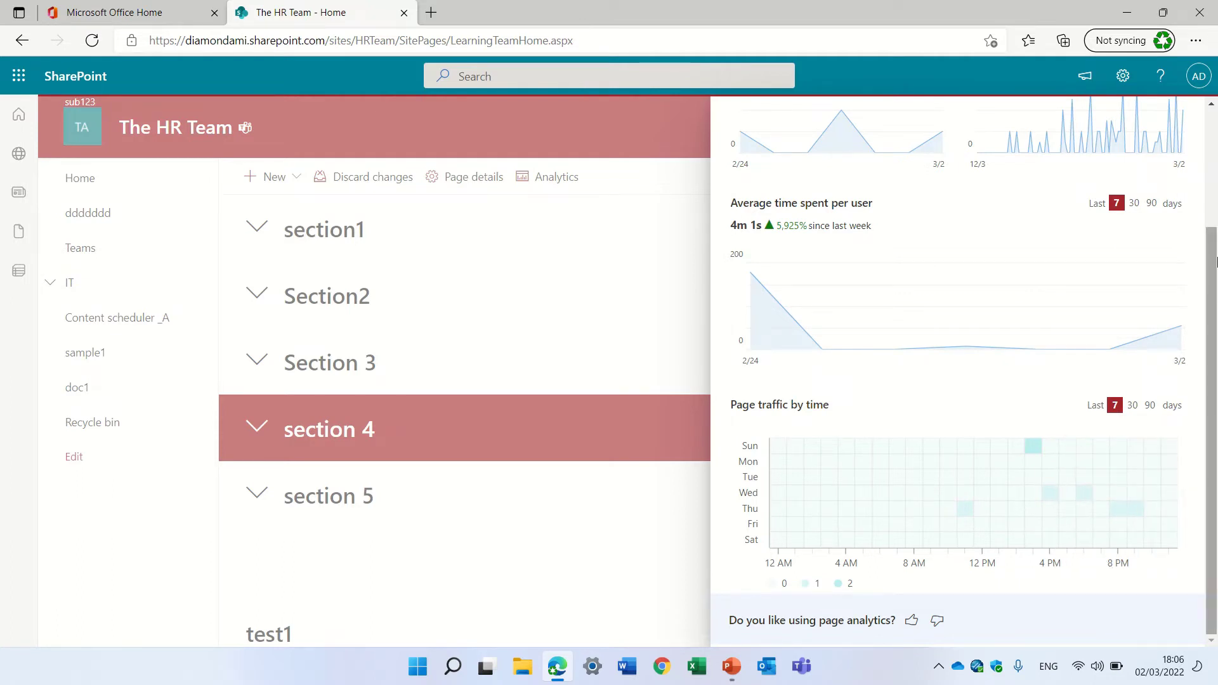
pyautogui.moveTo(1215, 295); pyautogui.dragTo(1205, 159)
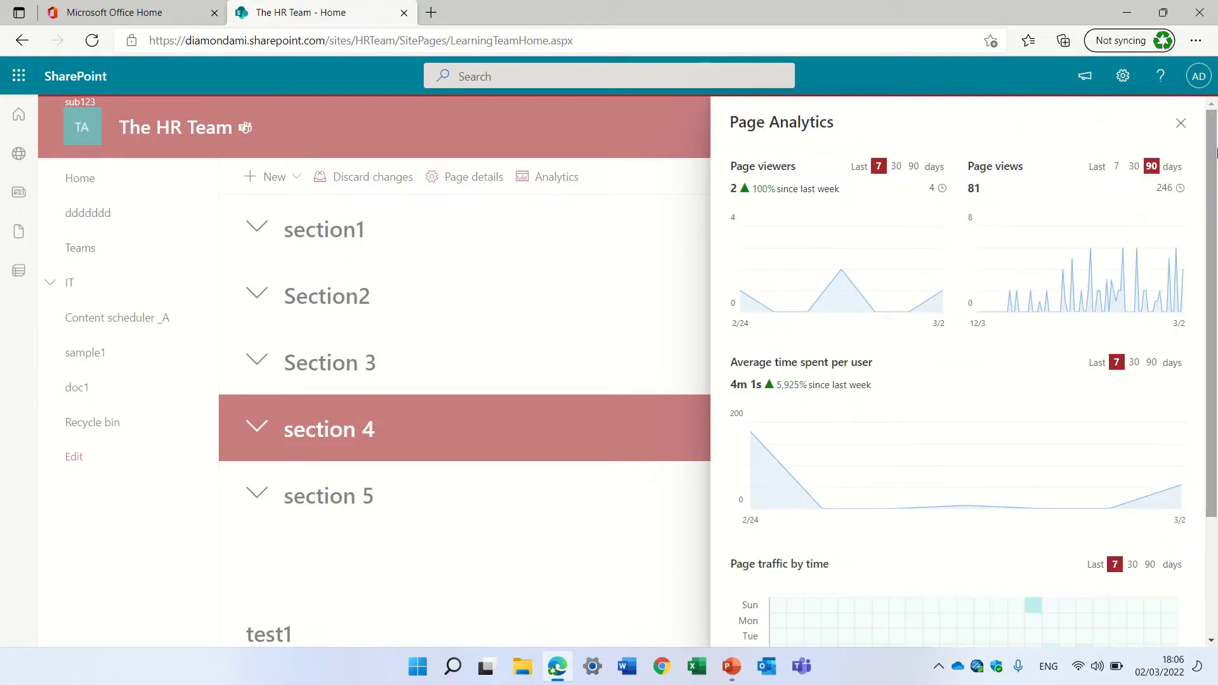
pyautogui.click(1180, 123)
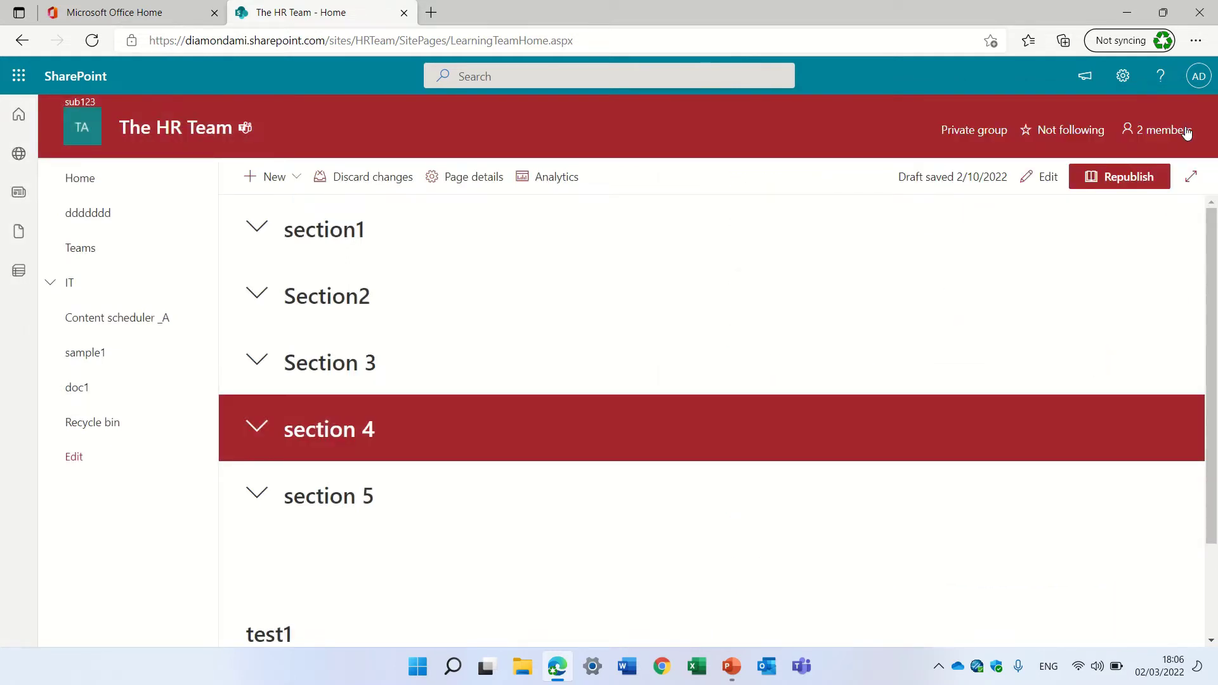
# Switch to Microsoft Office Home and open the Microsoft 365 admin center from its apps.
pyautogui.click(173, 16)
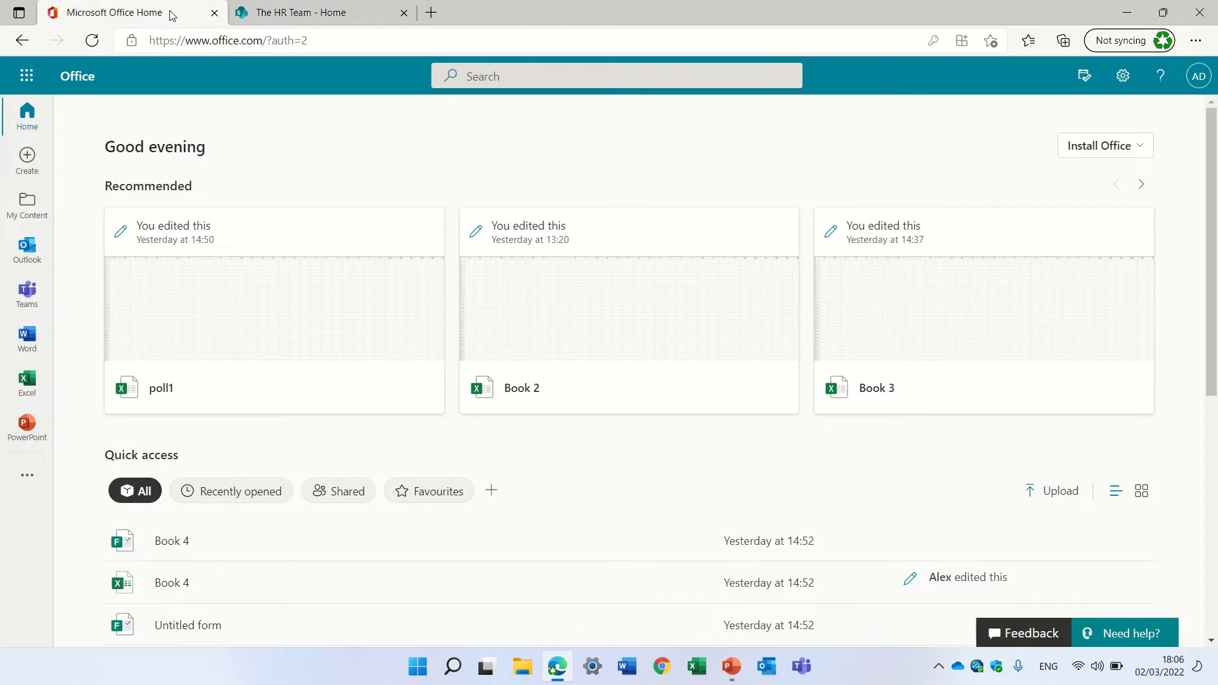
pyautogui.click(26, 76)
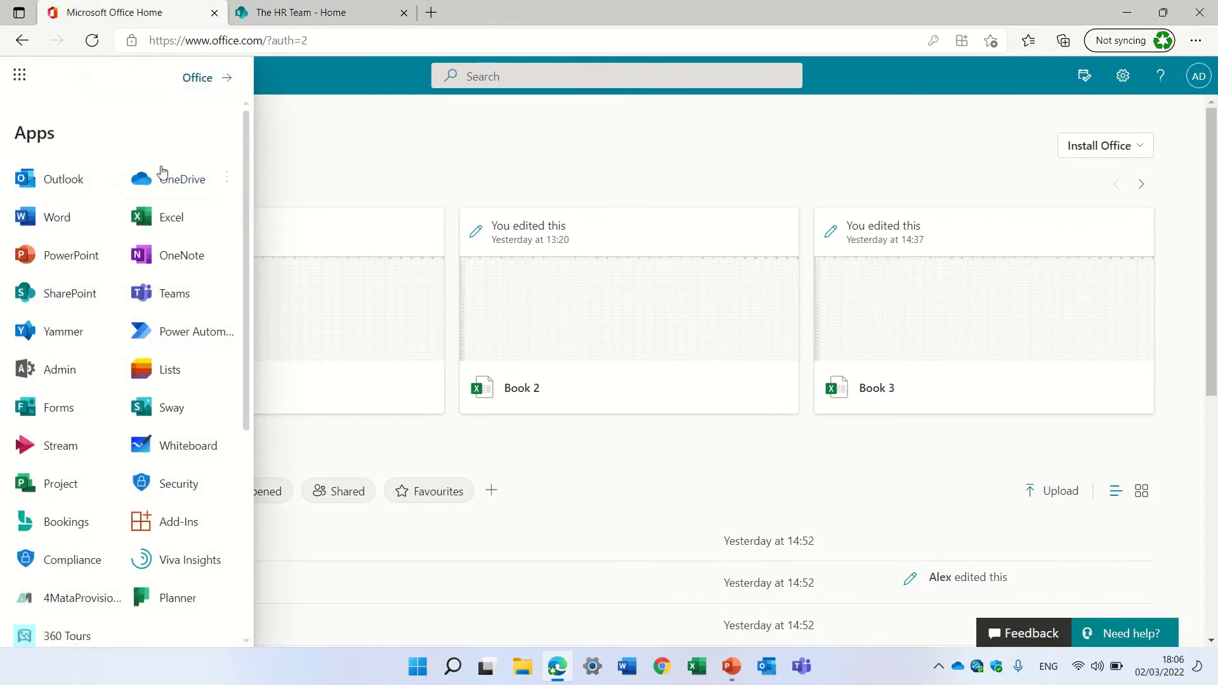
pyautogui.moveTo(245, 150); pyautogui.dragTo(246, 195)
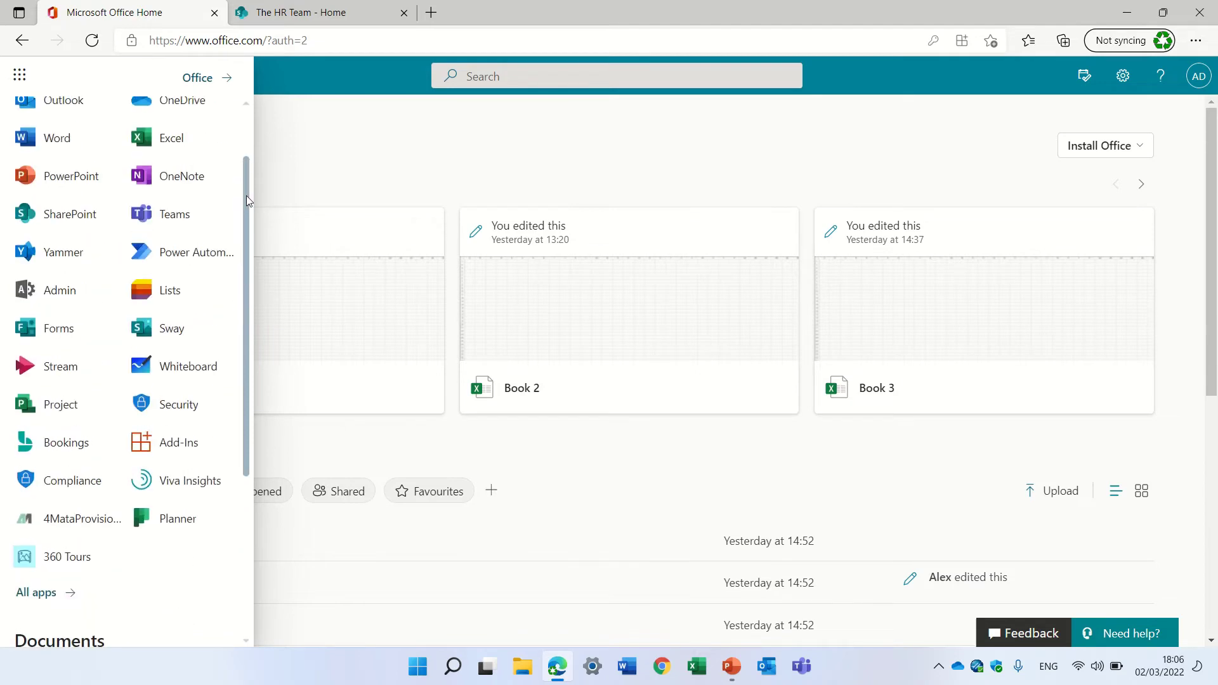
pyautogui.click(59, 287)
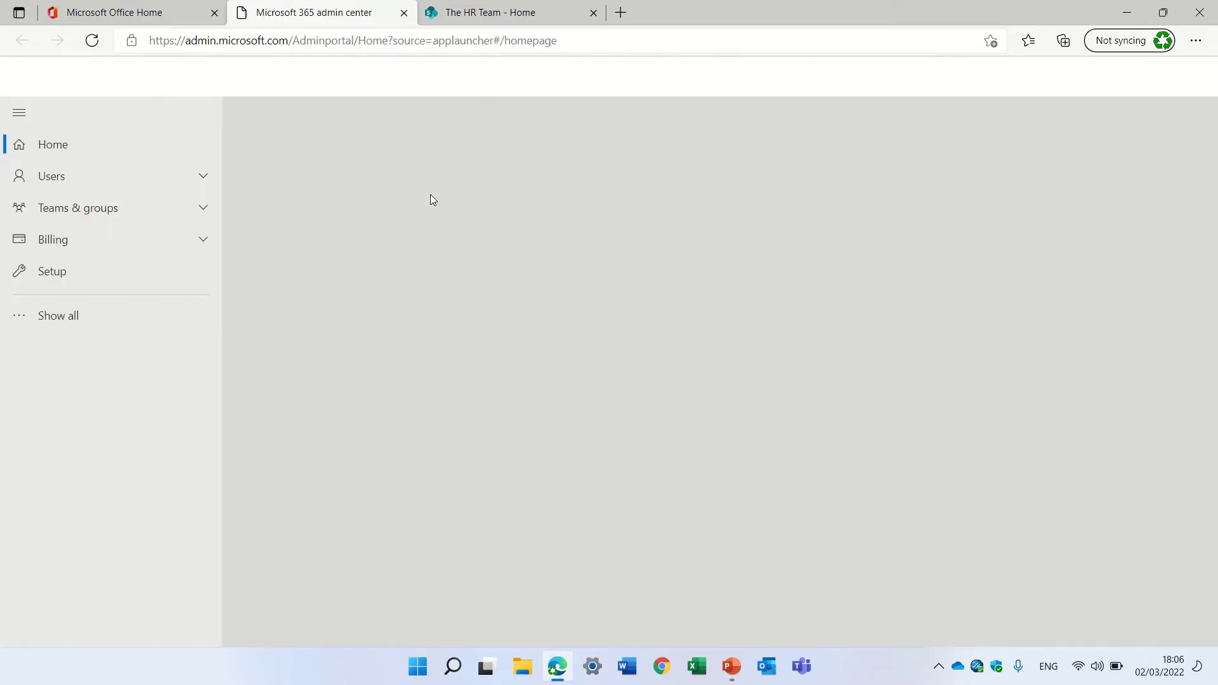
# Open the SharePoint admin center from the full list of admin centers and display the active sites.
pyautogui.click(81, 317)
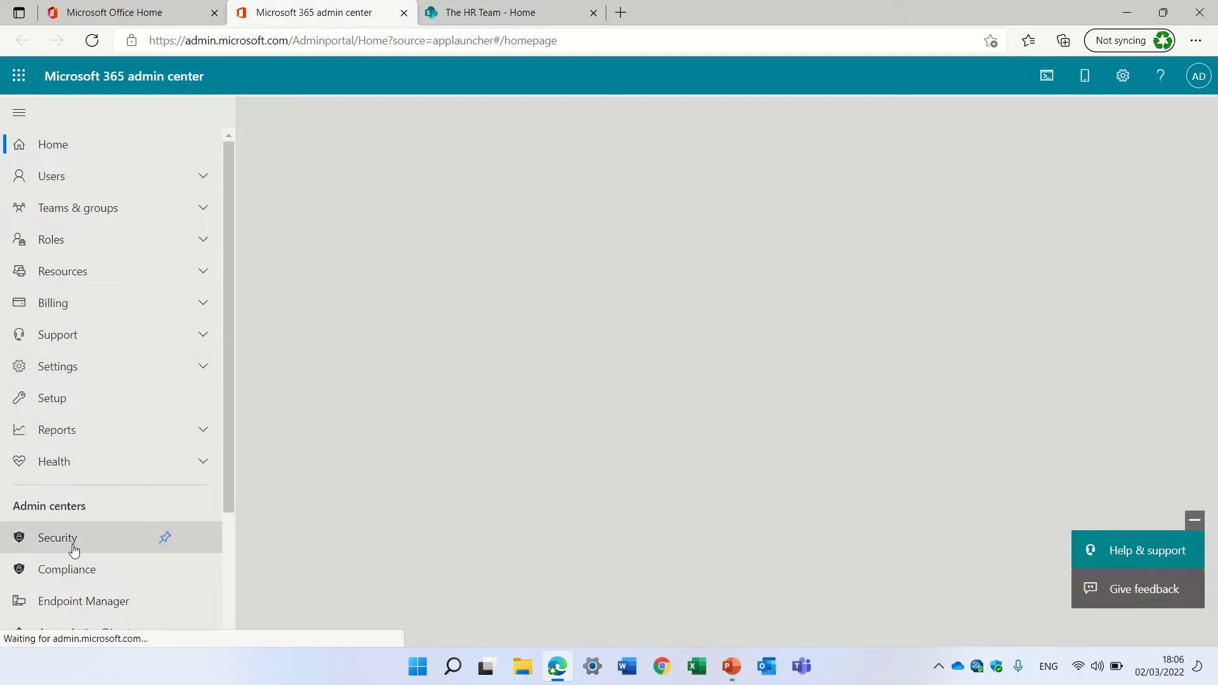
pyautogui.scroll(-2, 83, 507)
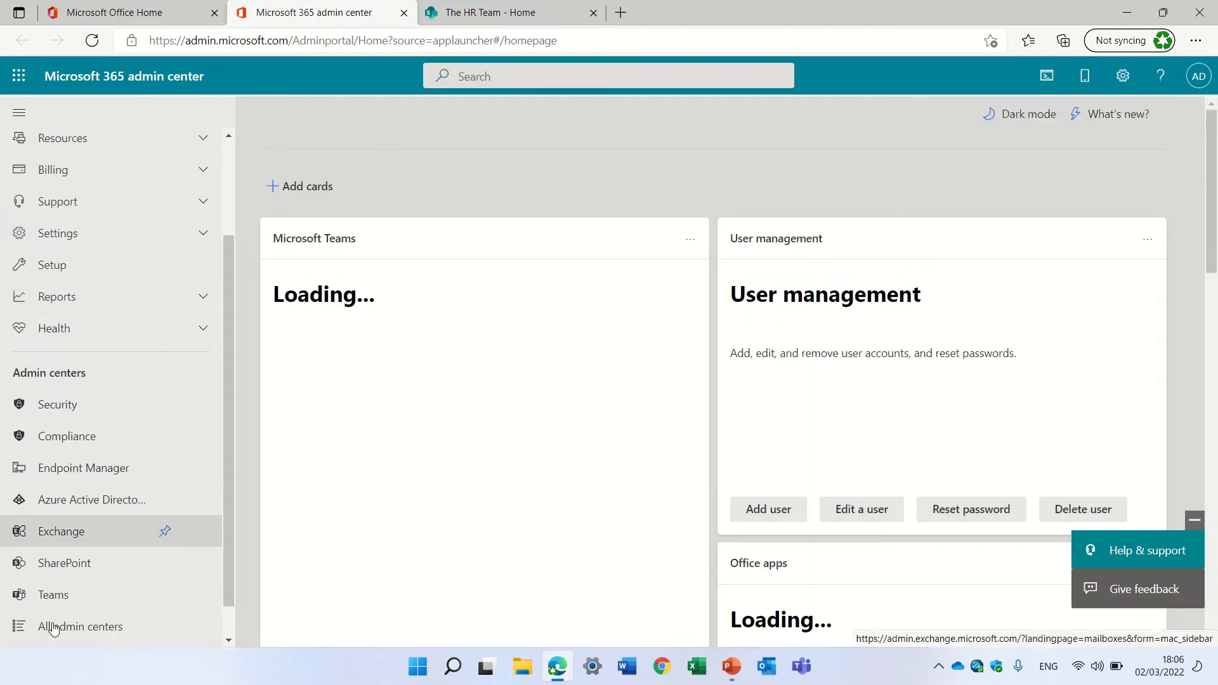
pyautogui.click(78, 566)
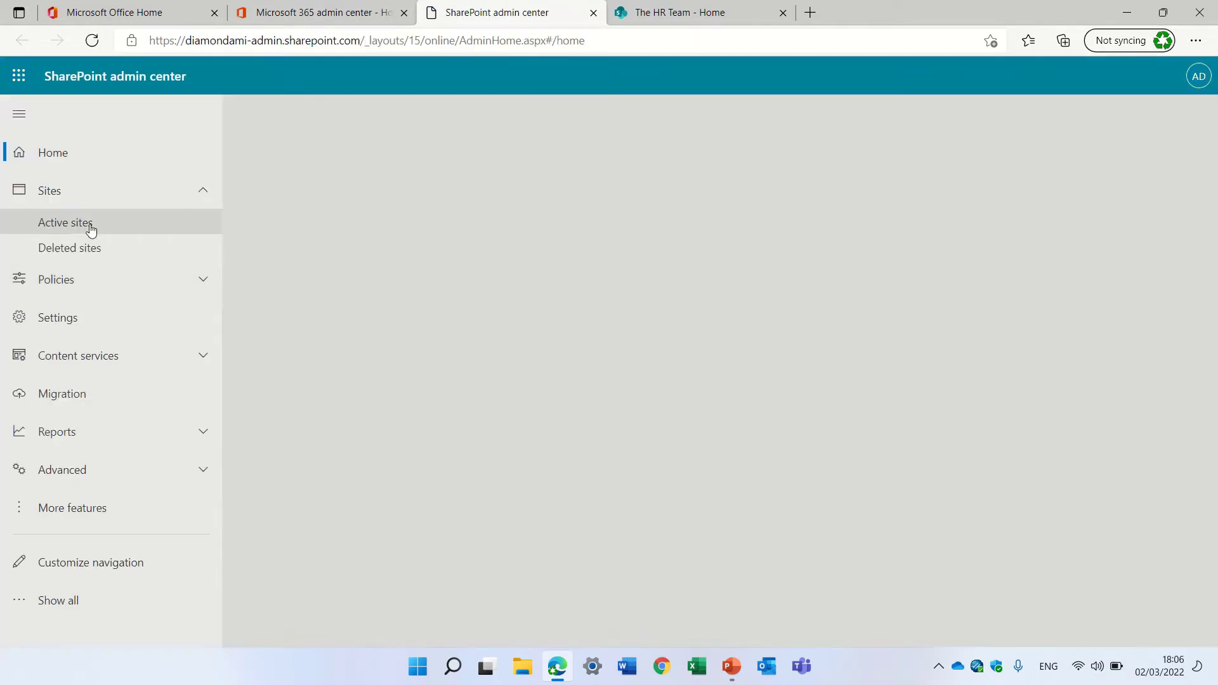
pyautogui.click(89, 225)
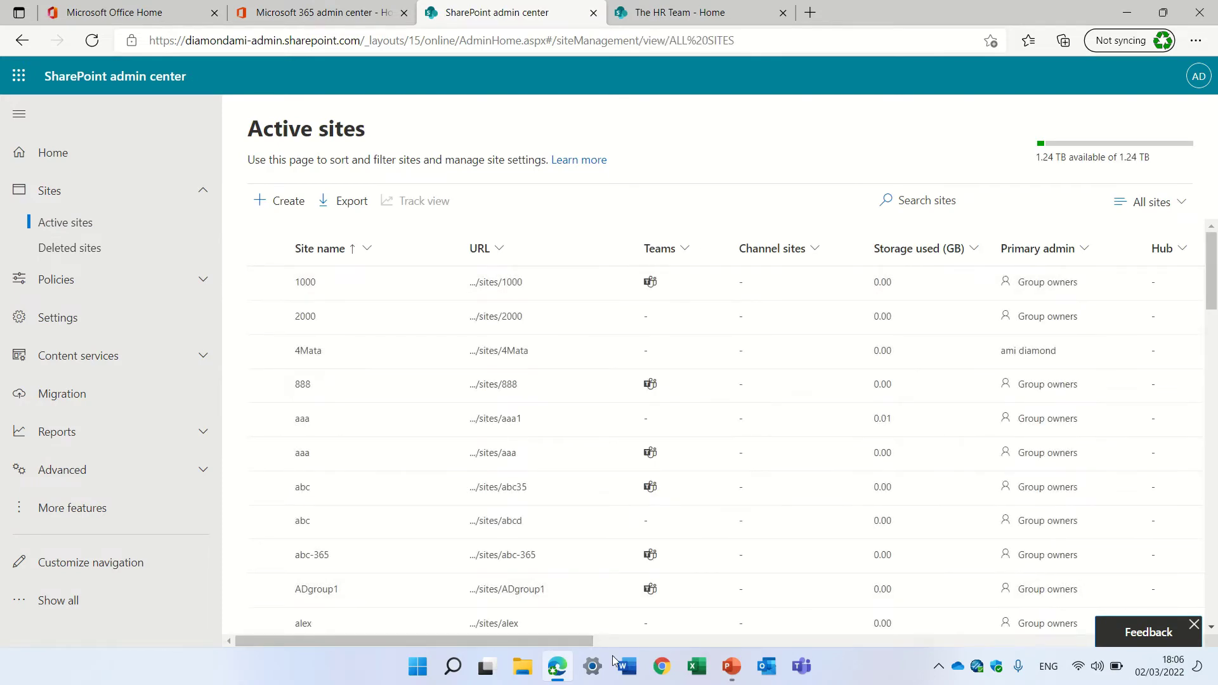
# Find the Hub column by searching the page for "hub" and filter the active sites by Comm_Hub.
pyautogui.moveTo(588, 644); pyautogui.dragTo(593, 605)
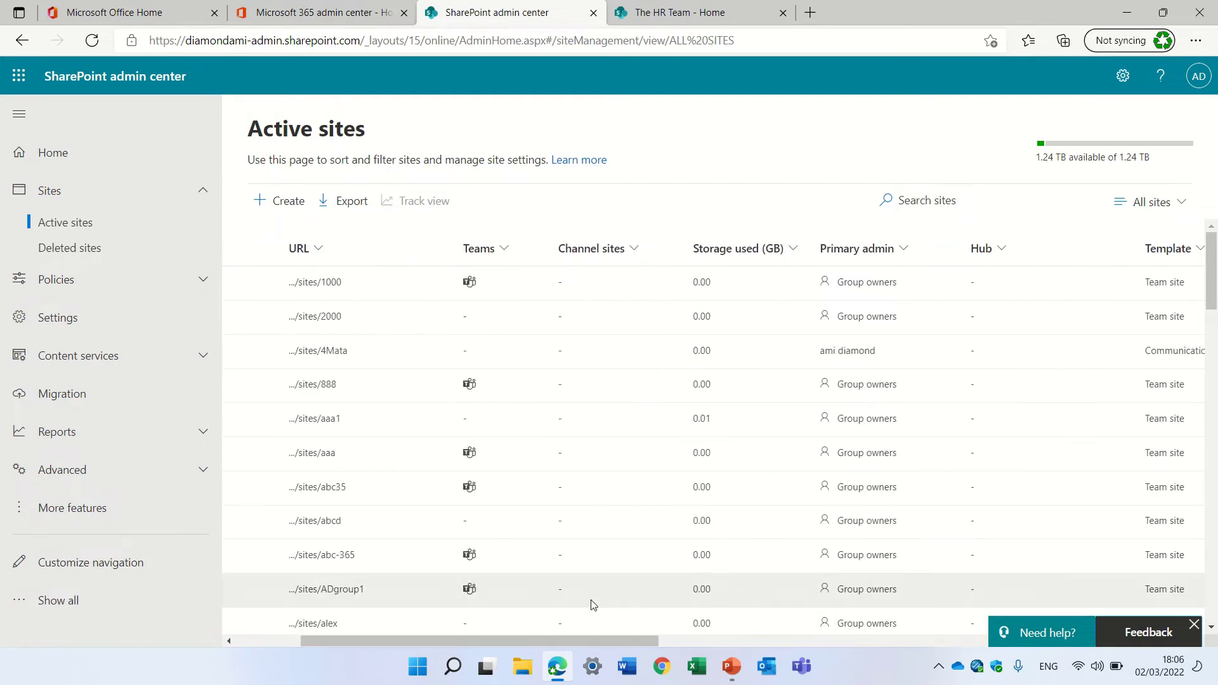
pyautogui.hotkey('ctrl', 'f')
pyautogui.write('h')
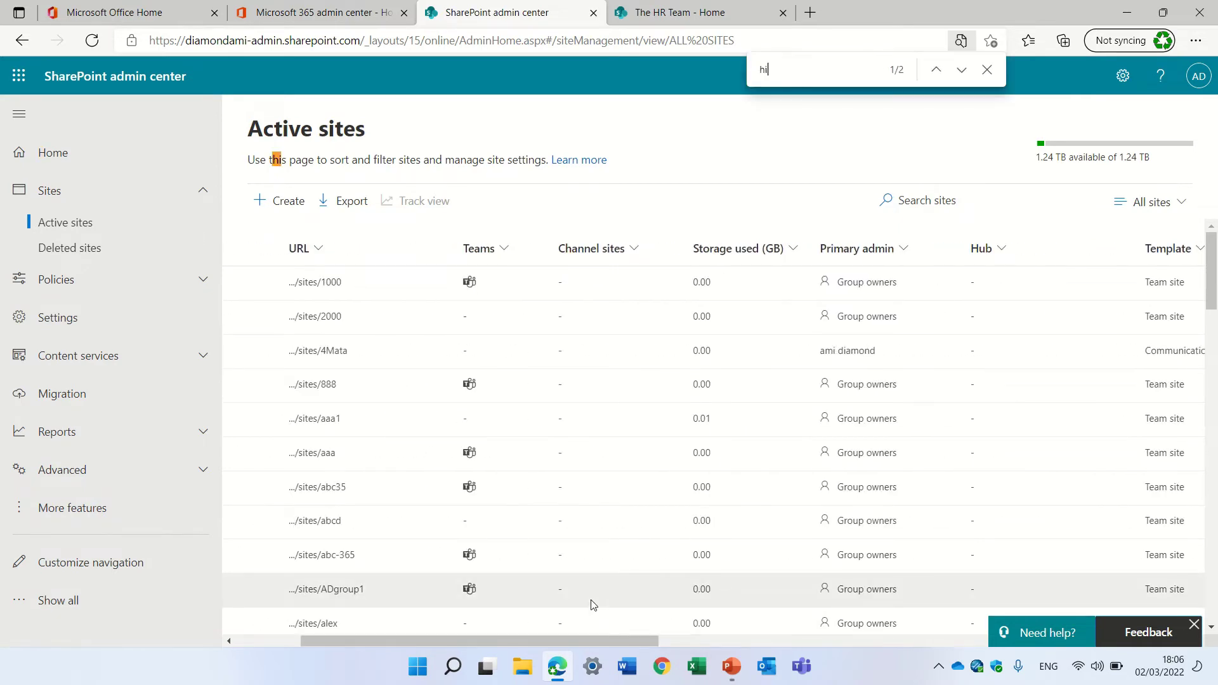
pyautogui.write('ub')
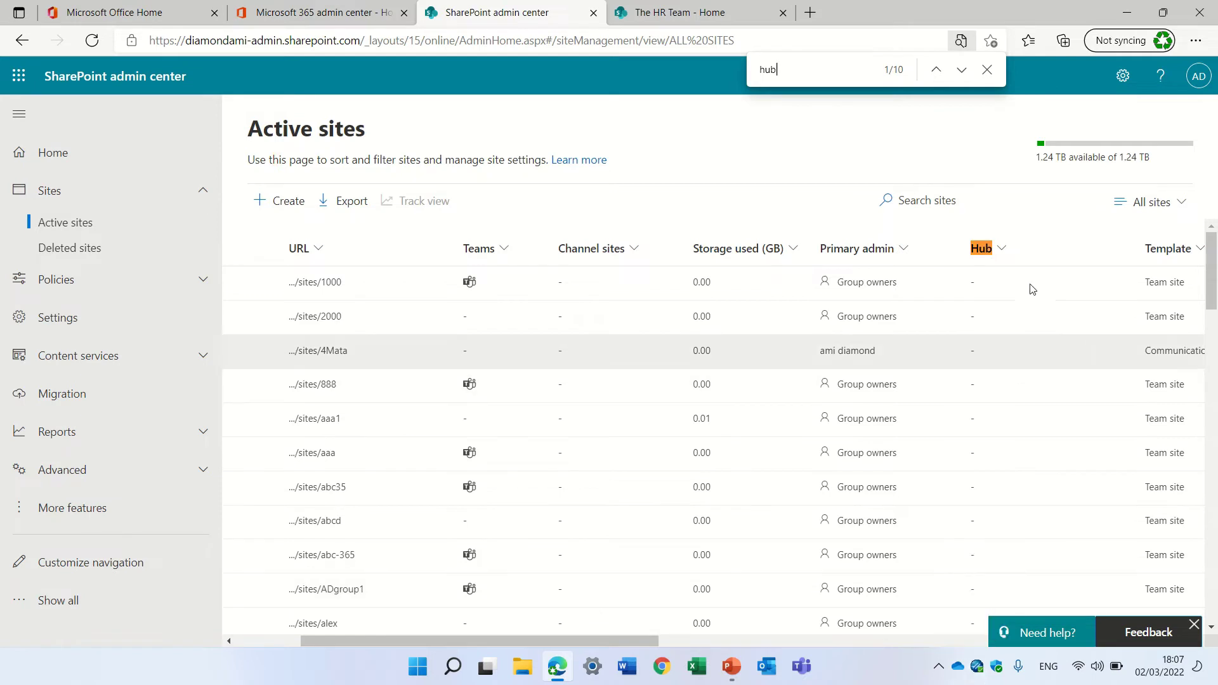
pyautogui.click(1000, 249)
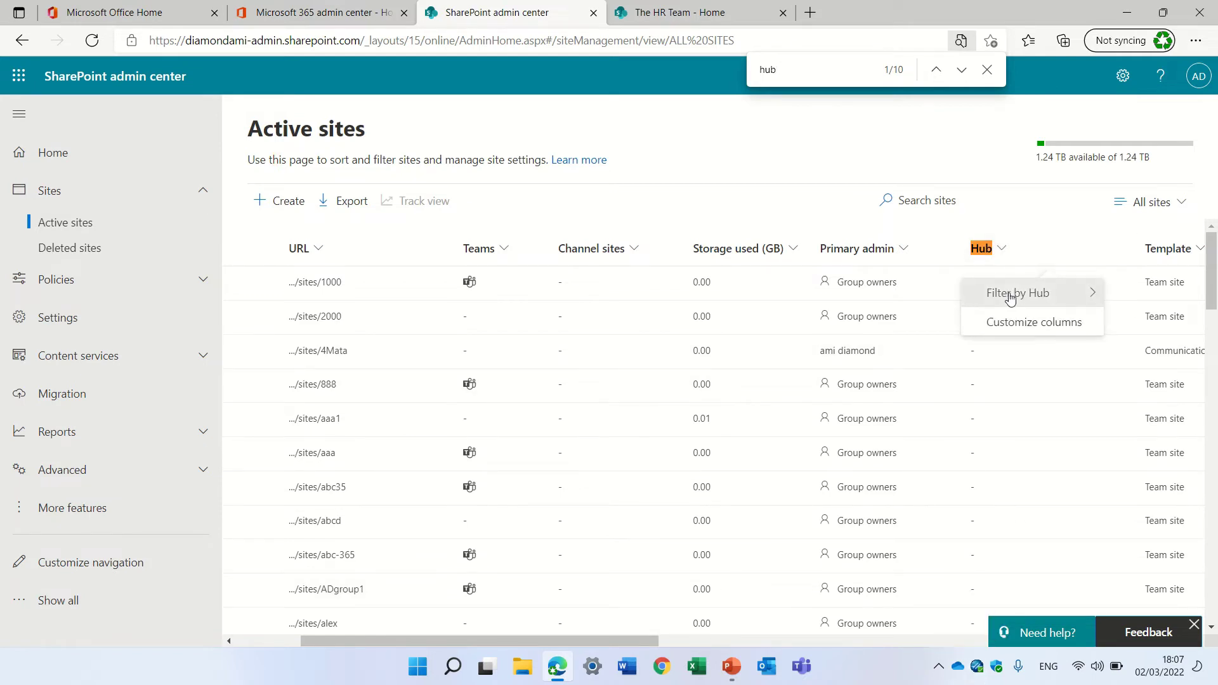
pyautogui.moveTo(1005, 293)
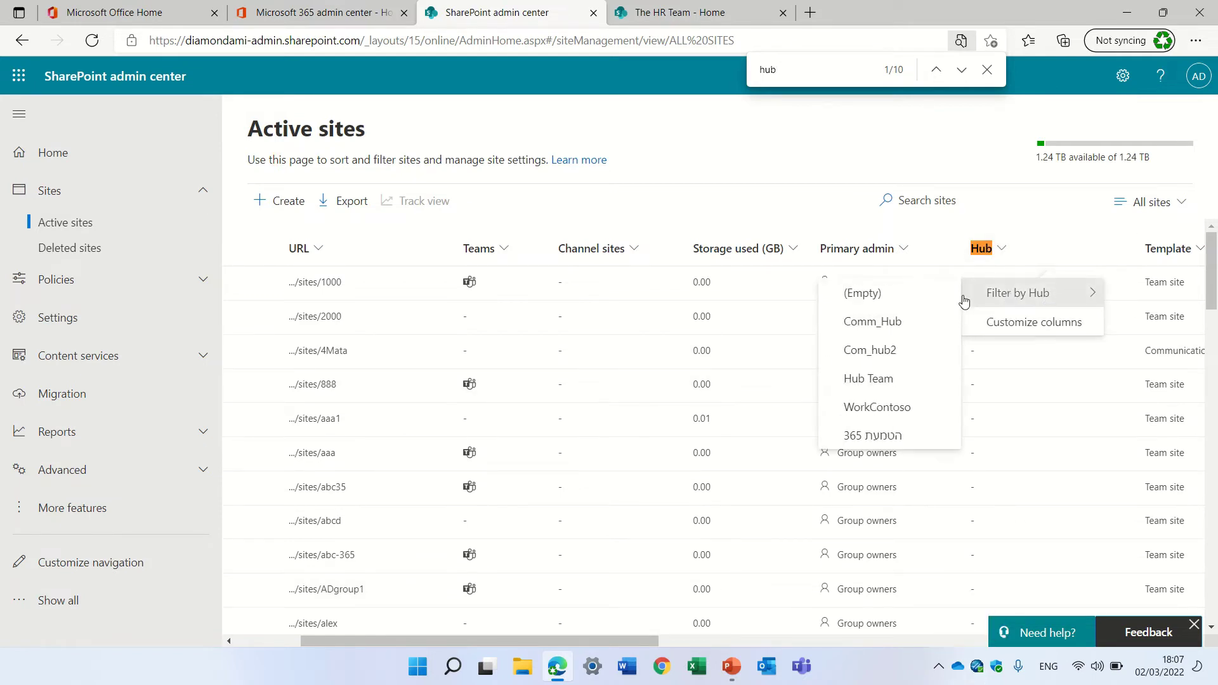
pyautogui.click(909, 330)
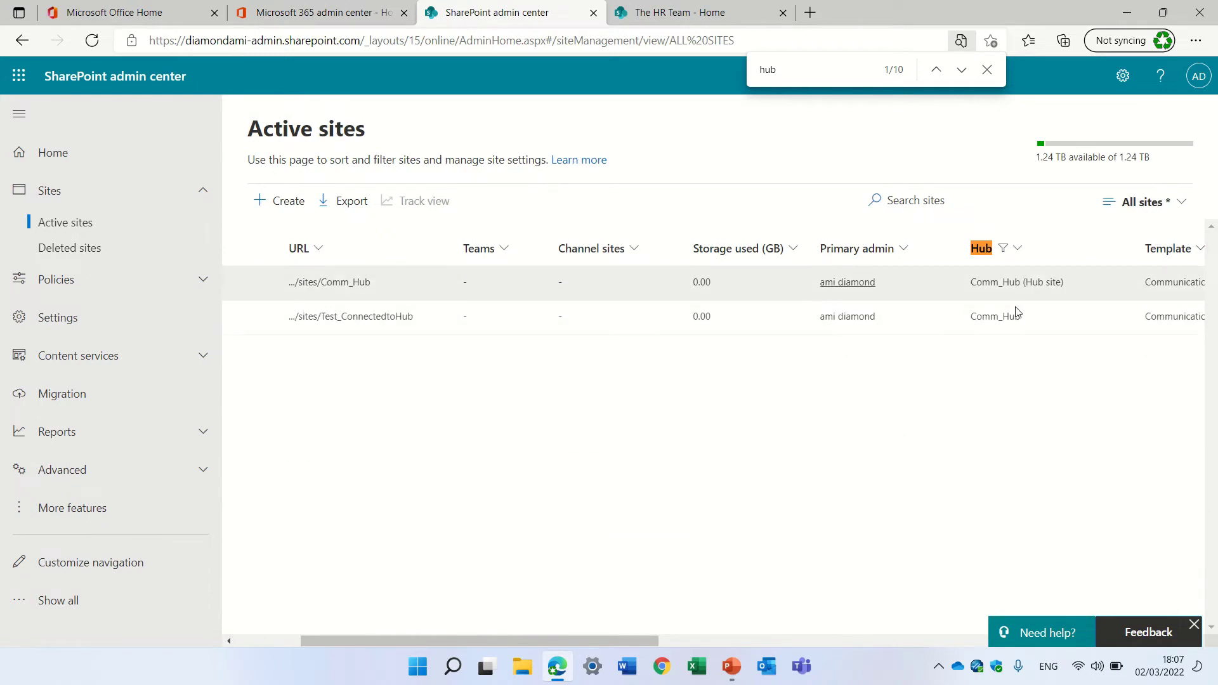
# Open the Comm_Hub site from the active sites list and display its site usage analytics.
pyautogui.click(357, 283)
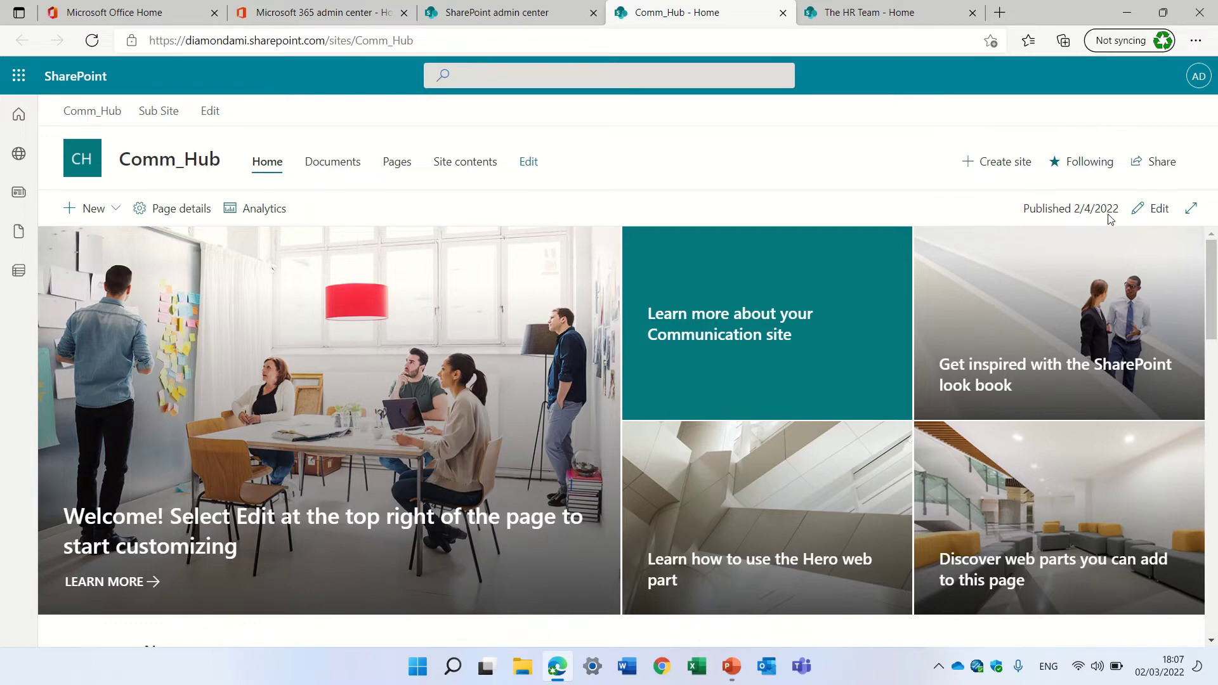
pyautogui.click(1120, 77)
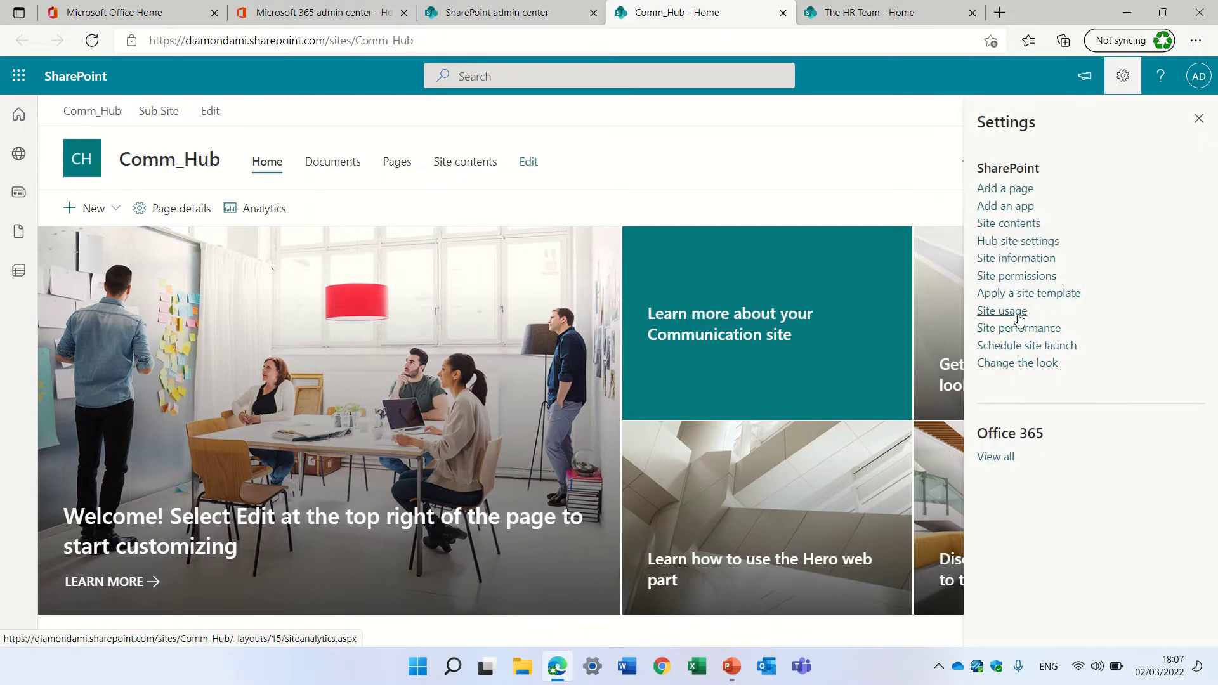
pyautogui.click(1016, 313)
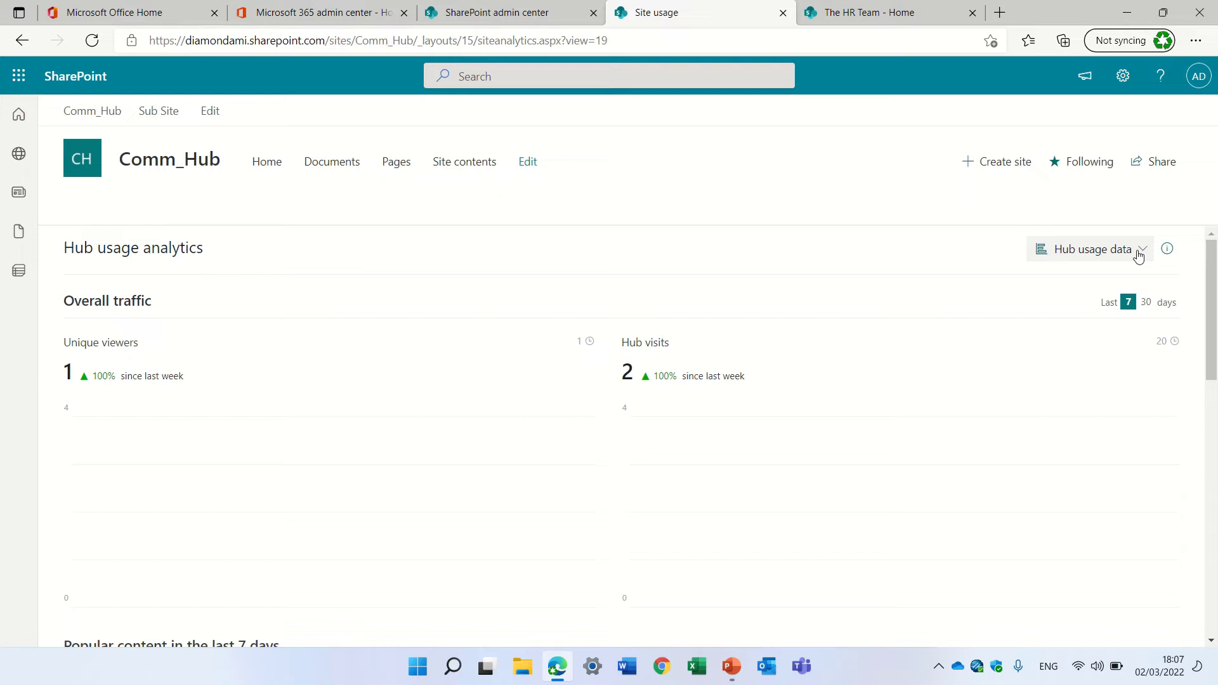
# Switch the Comm_Hub analytics to site usage data and back to hub usage data to compare both views.
pyautogui.click(1138, 255)
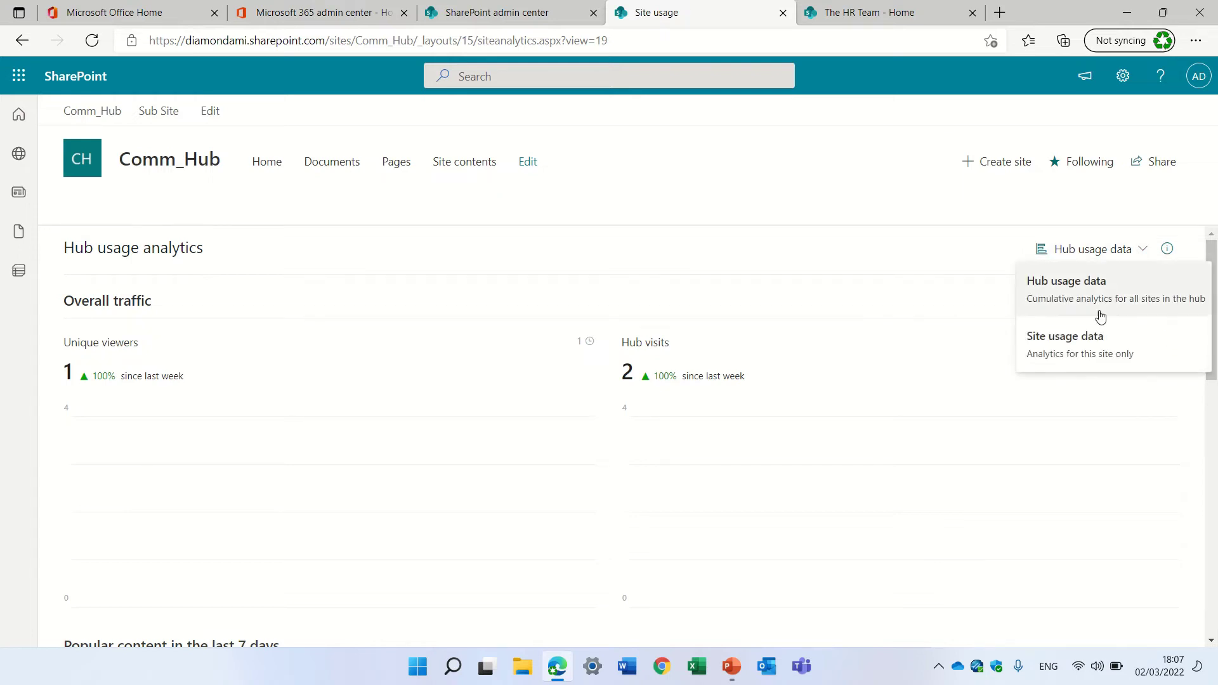
pyautogui.click(1076, 357)
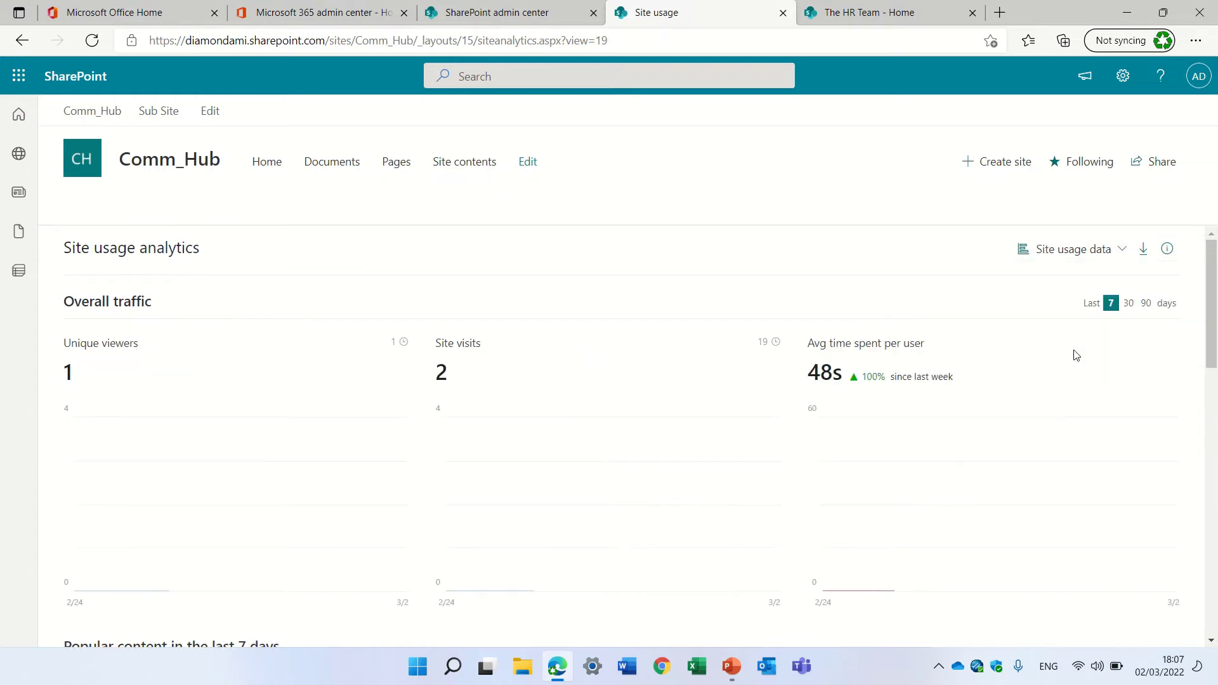
pyautogui.click(1115, 250)
pyautogui.click(1214, 265)
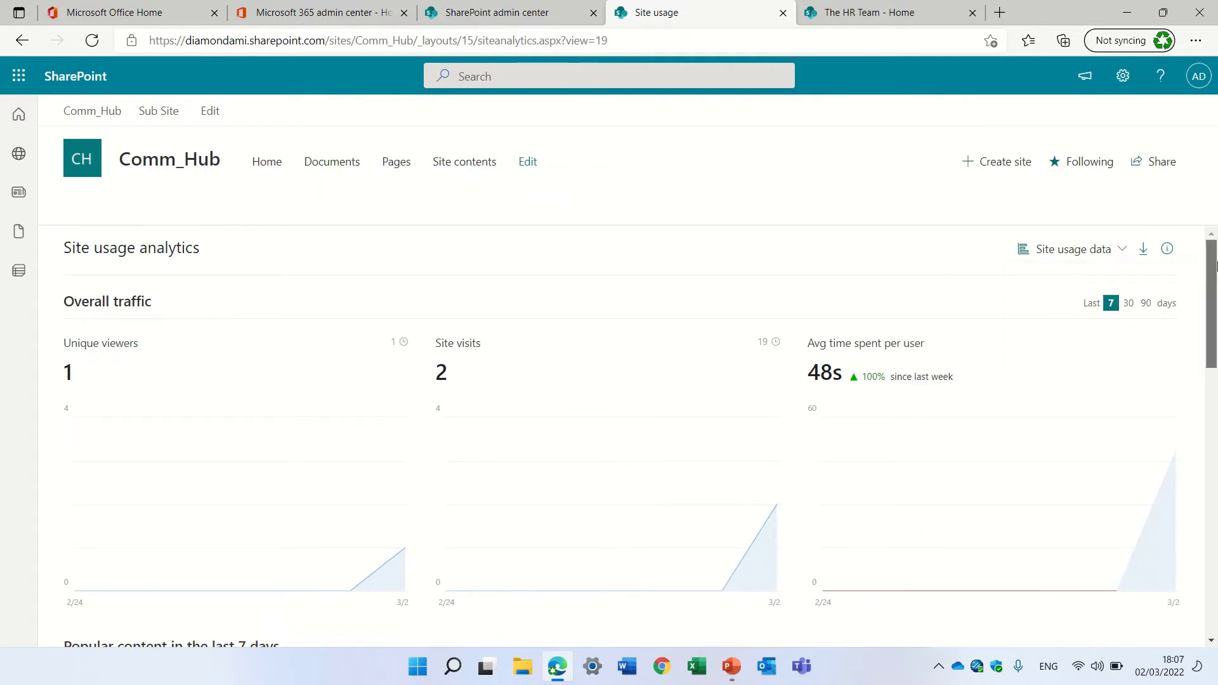
pyautogui.click(1120, 250)
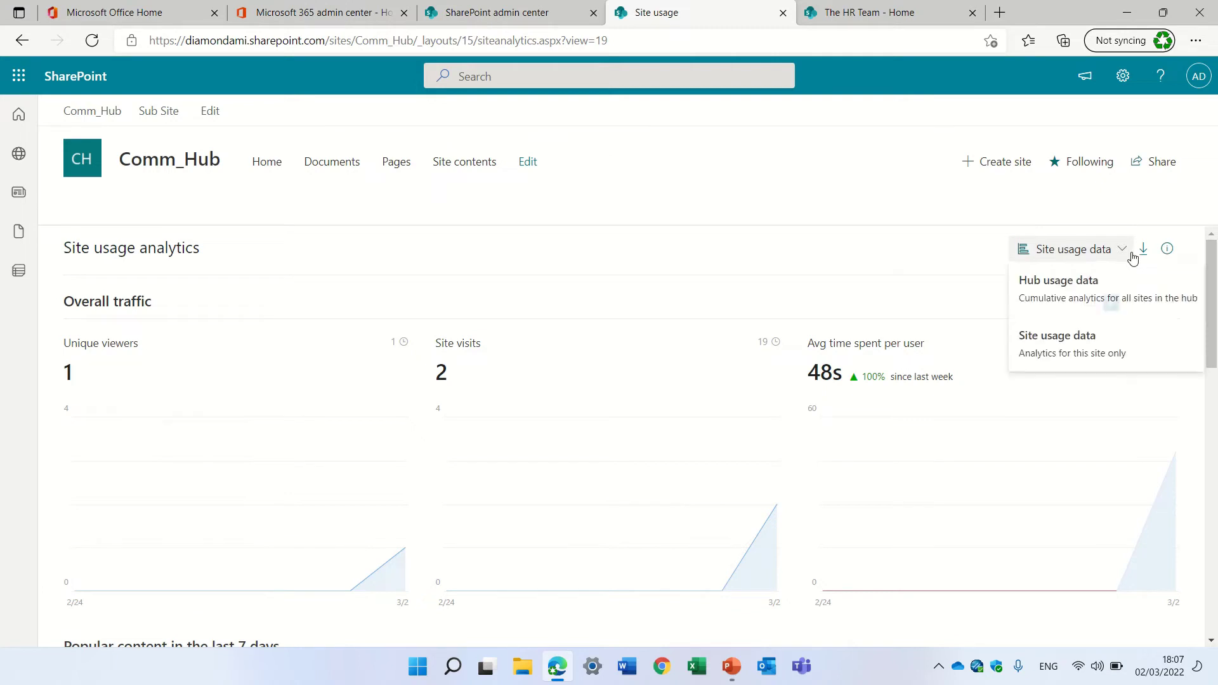
pyautogui.click(1058, 286)
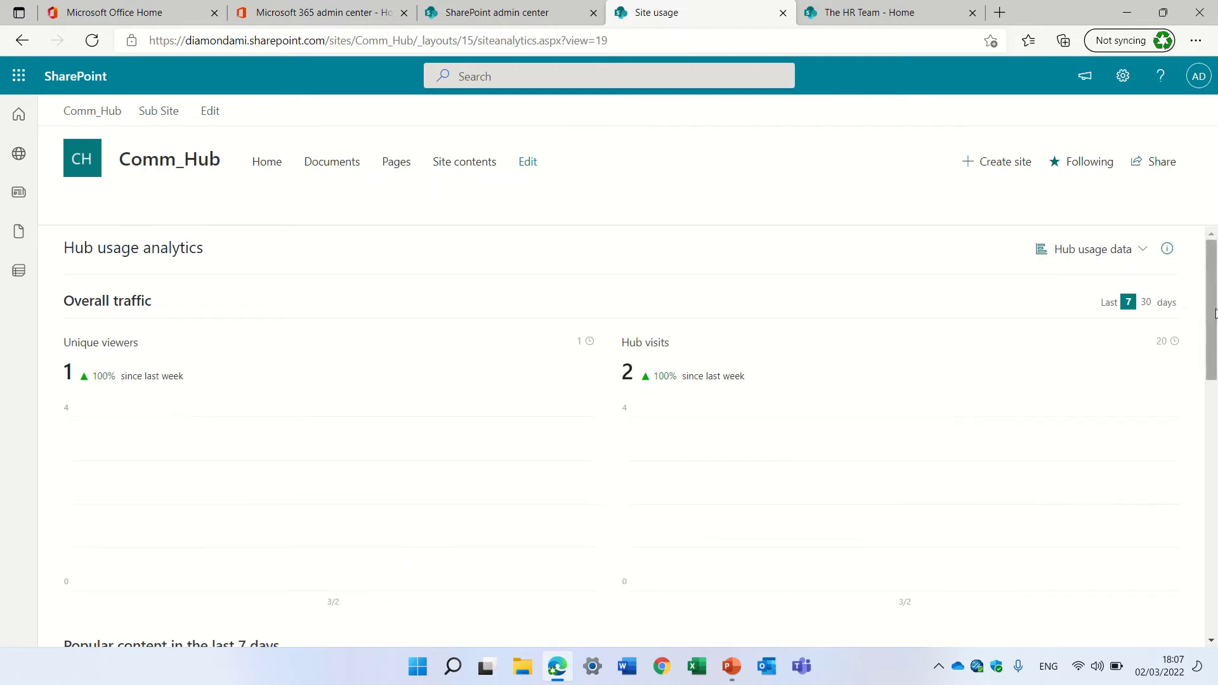
# Show the hub's overall traffic for the last 30 days and review its popular sites, pages, news posts and documents.
pyautogui.moveTo(1215, 311)
pyautogui.mouseDown()
pyautogui.moveTo(1215, 342)
pyautogui.moveTo(1215, 313)
pyautogui.mouseUp()
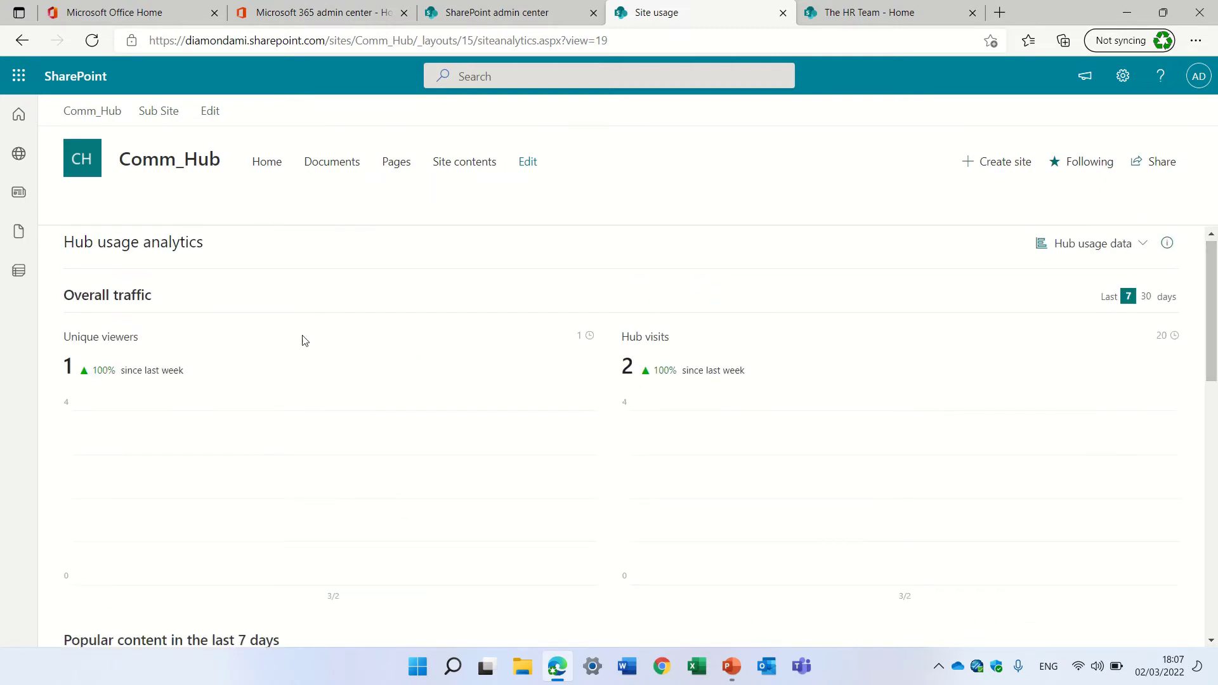
pyautogui.click(1147, 299)
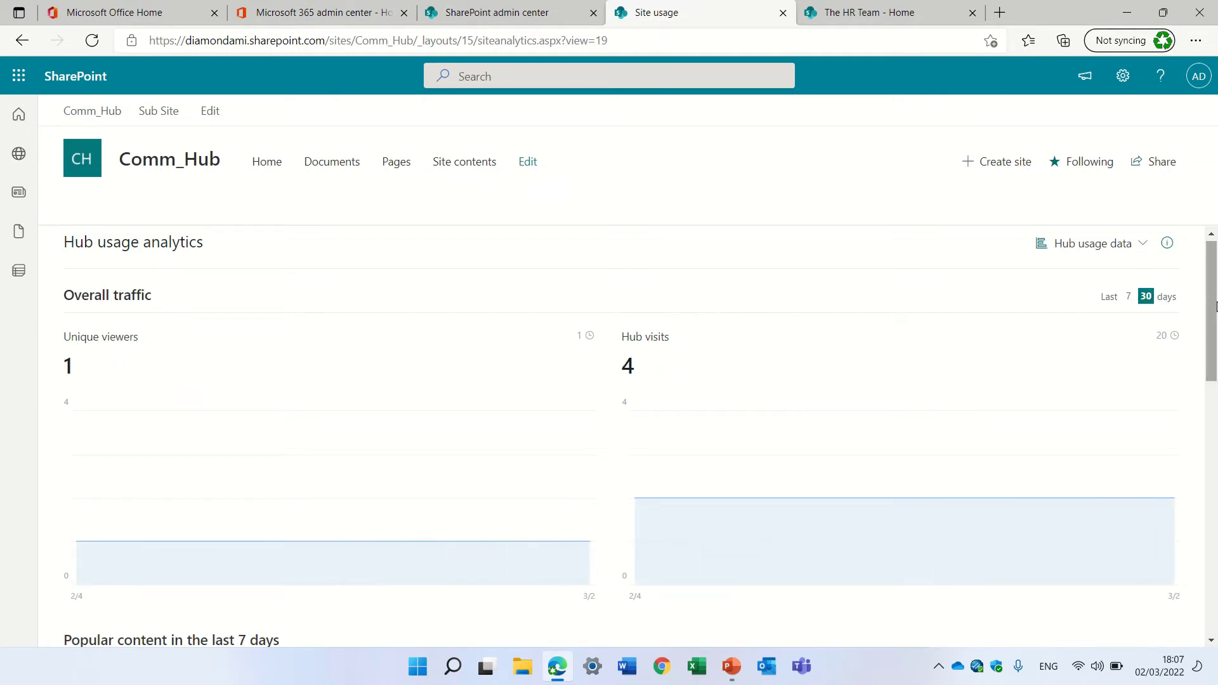
pyautogui.moveTo(1210, 290); pyautogui.dragTo(1205, 388)
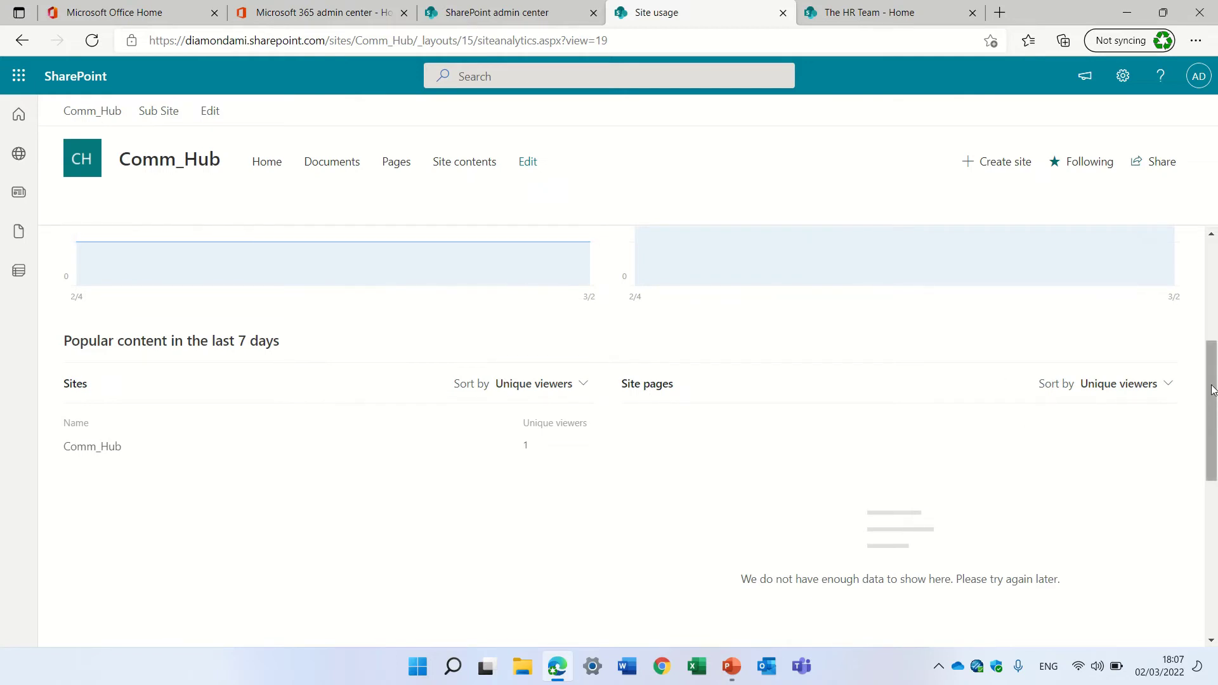
pyautogui.moveTo(1213, 390); pyautogui.dragTo(1196, 518)
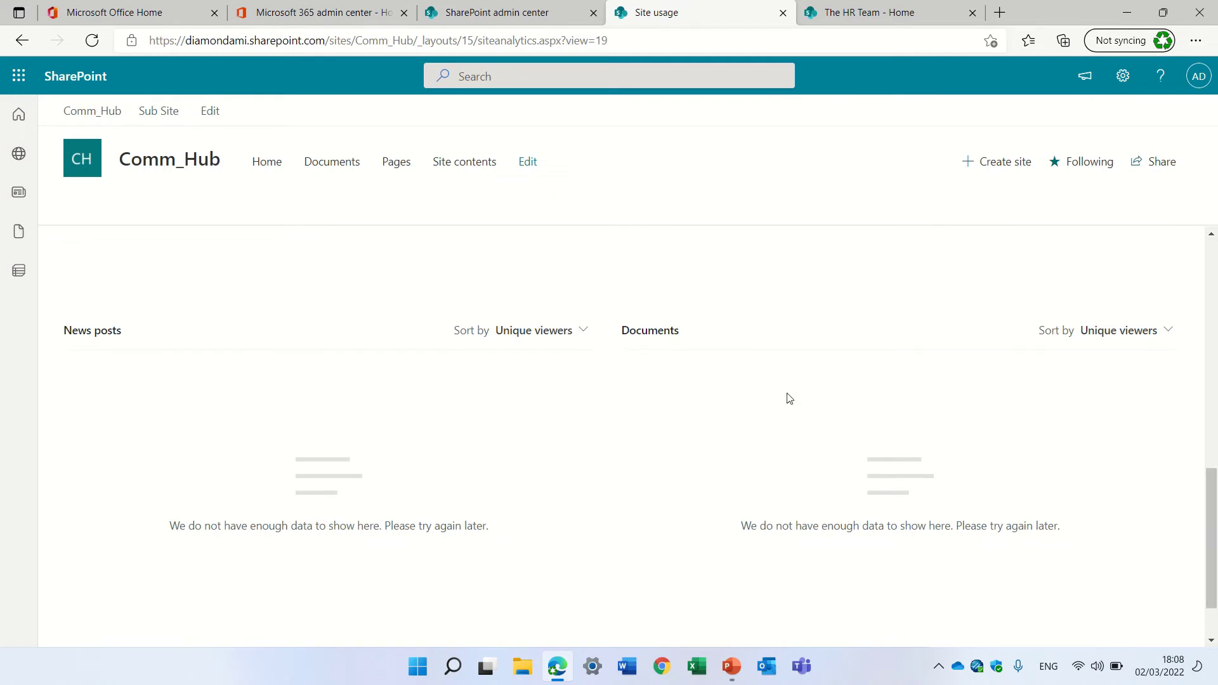
pyautogui.moveTo(1216, 468); pyautogui.dragTo(1216, 199)
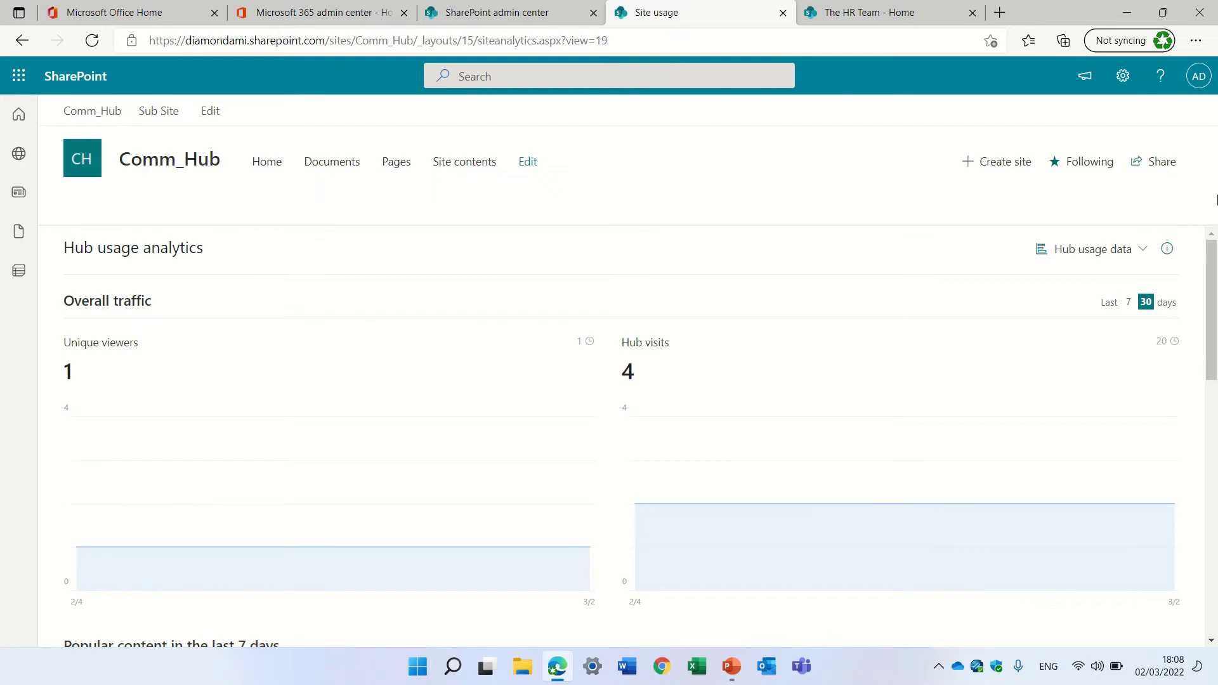
# Open Storage Metrics from Comm_Hub's site settings and view the storage breakdown of the _catalogs folder.
pyautogui.click(1122, 78)
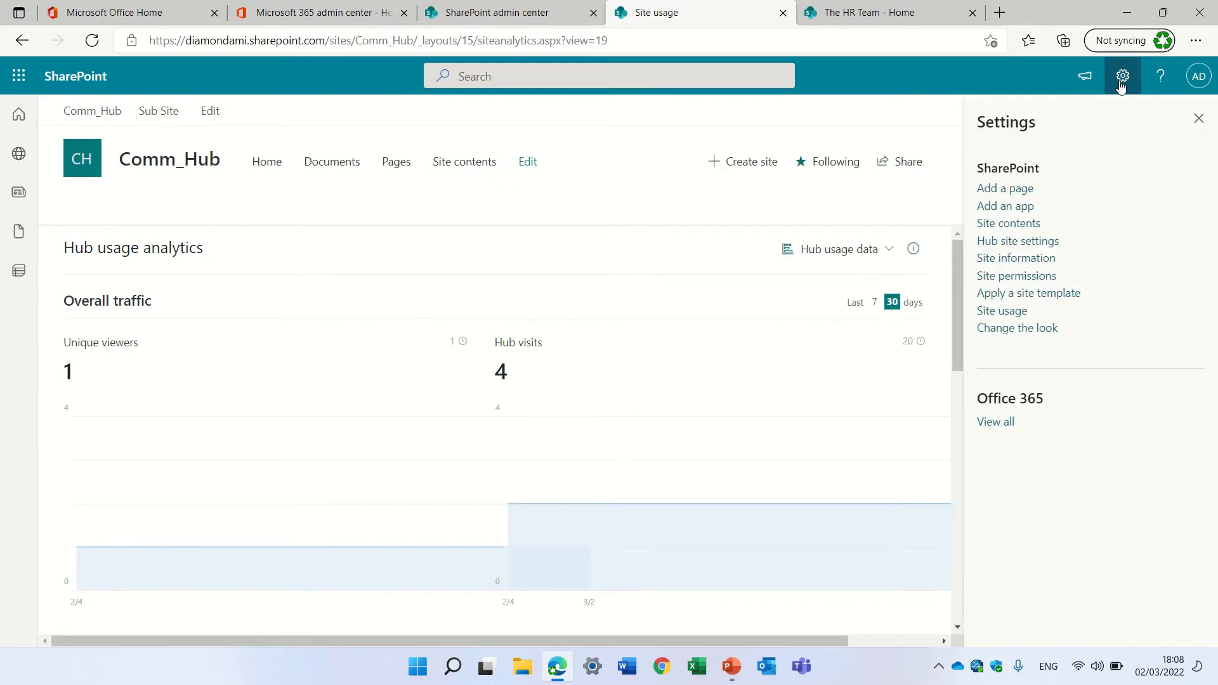
pyautogui.click(1033, 225)
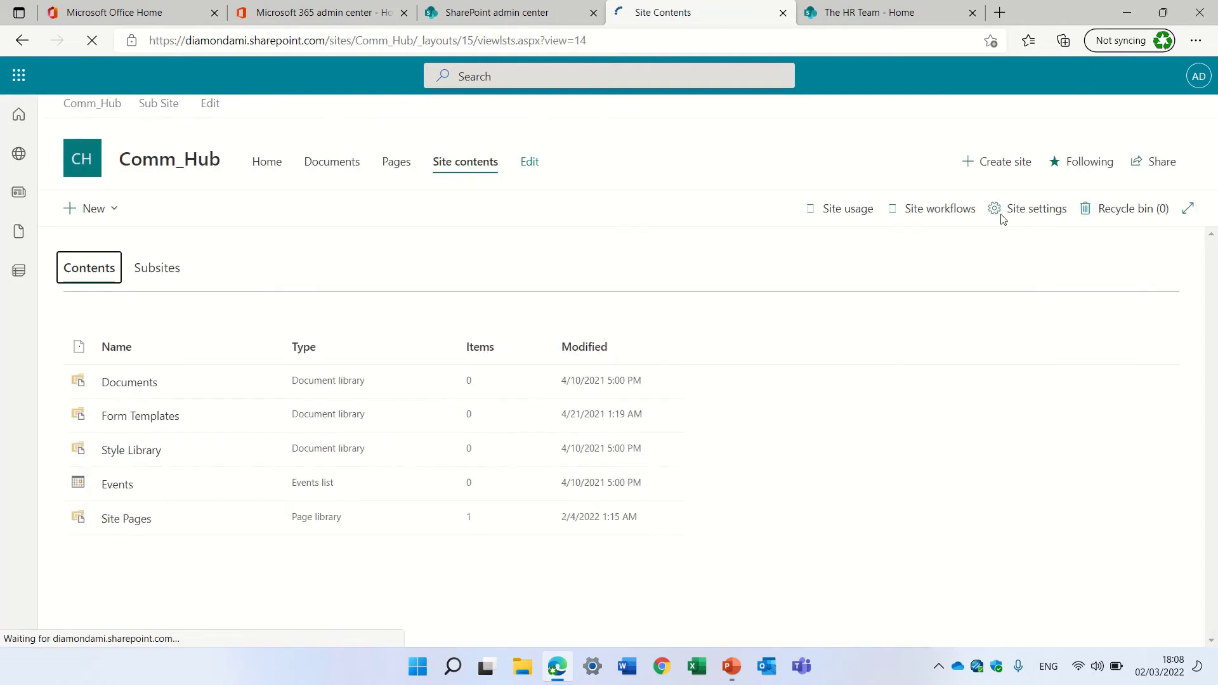
pyautogui.click(1043, 212)
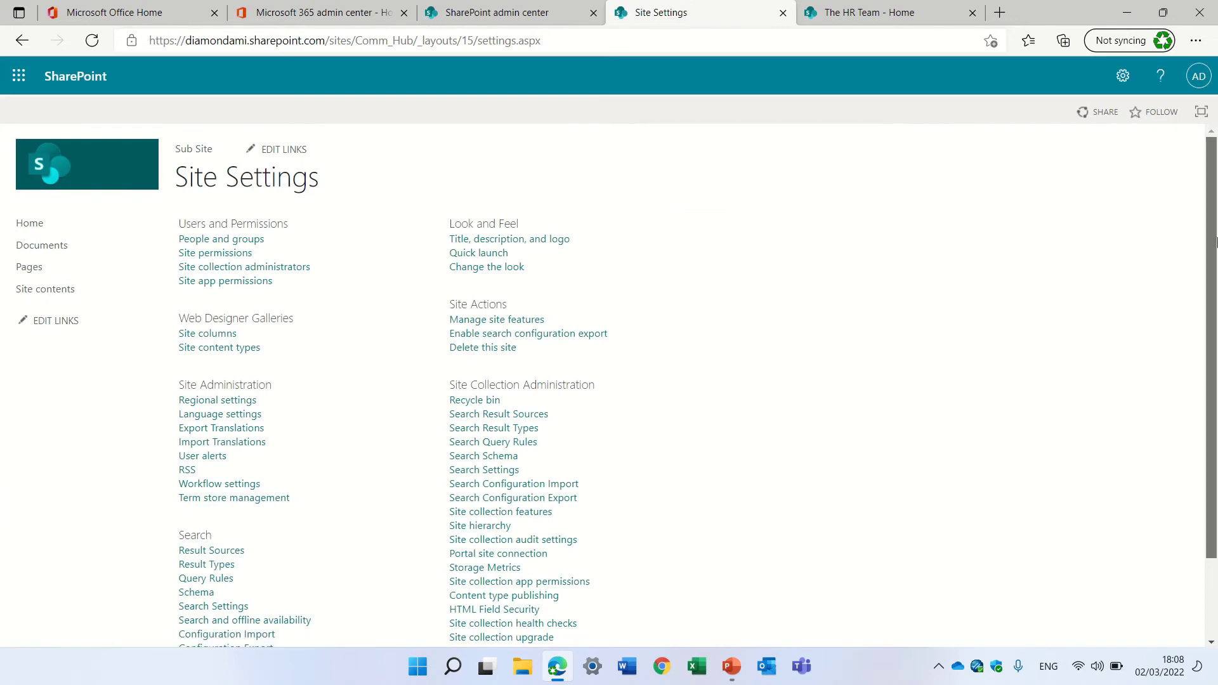
pyautogui.scroll(-2, 1212, 325)
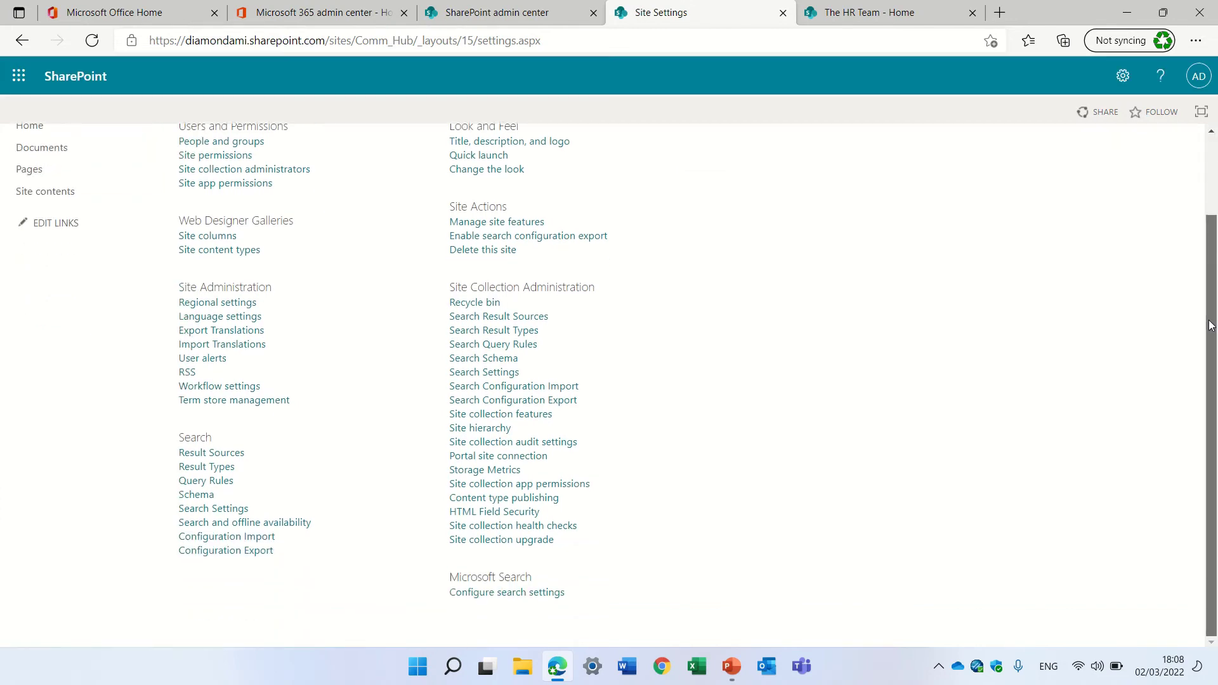
pyautogui.click(487, 469)
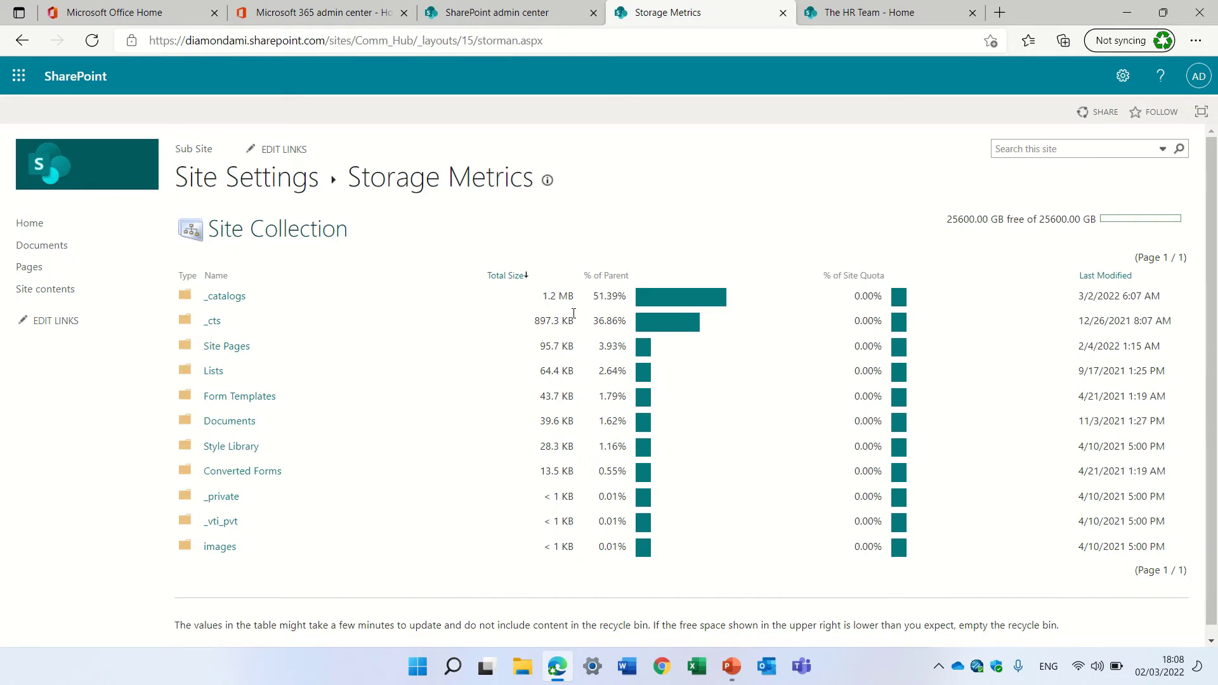
pyautogui.click(218, 295)
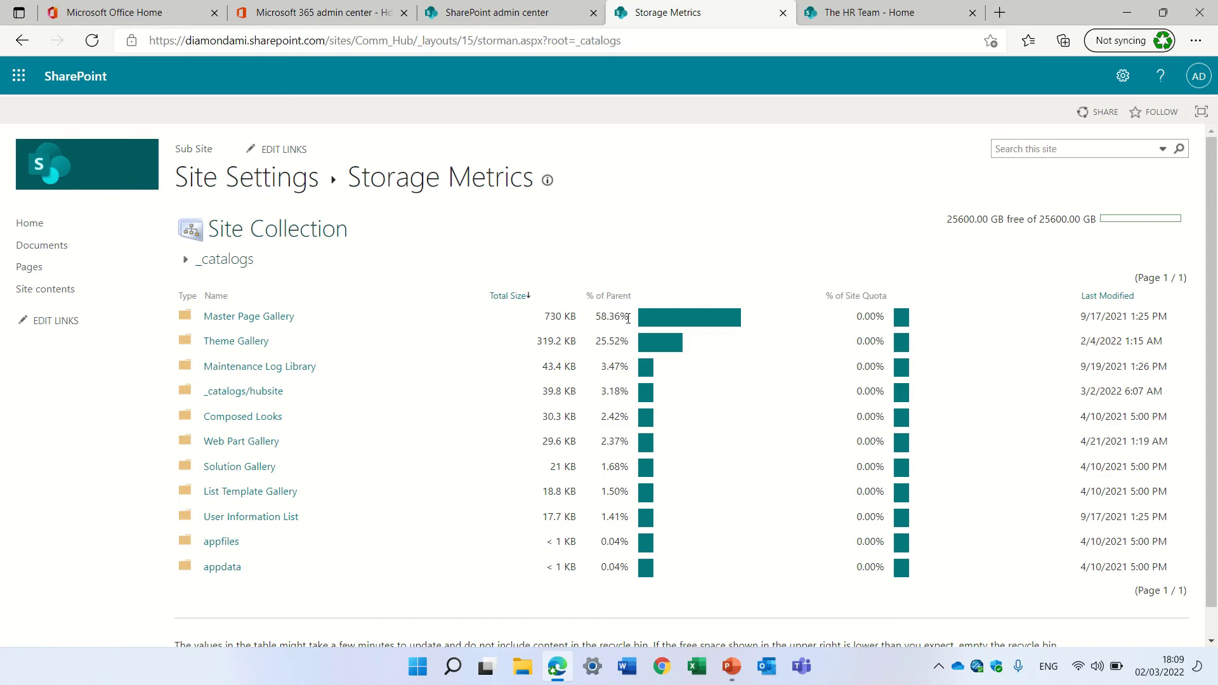
# Return to the filtered active sites list in the SharePoint admin center and close the Comm_Hub details.
pyautogui.click(339, 17)
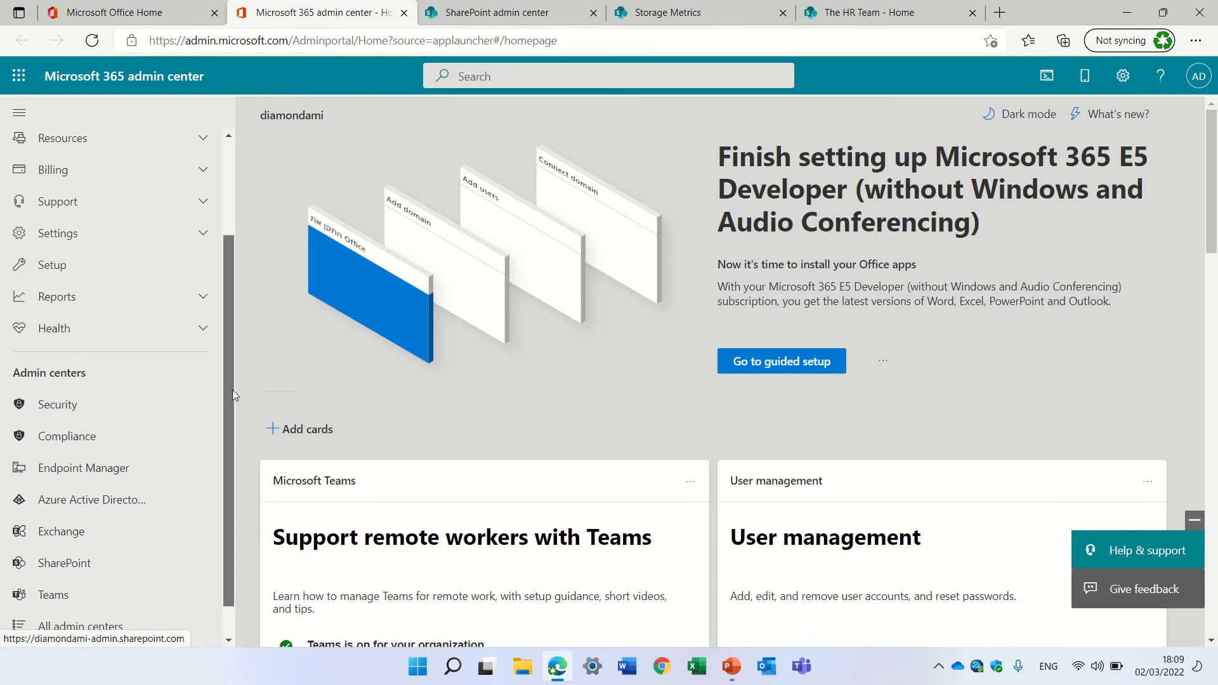
pyautogui.scroll(-1, 212, 447)
pyautogui.click(157, 525)
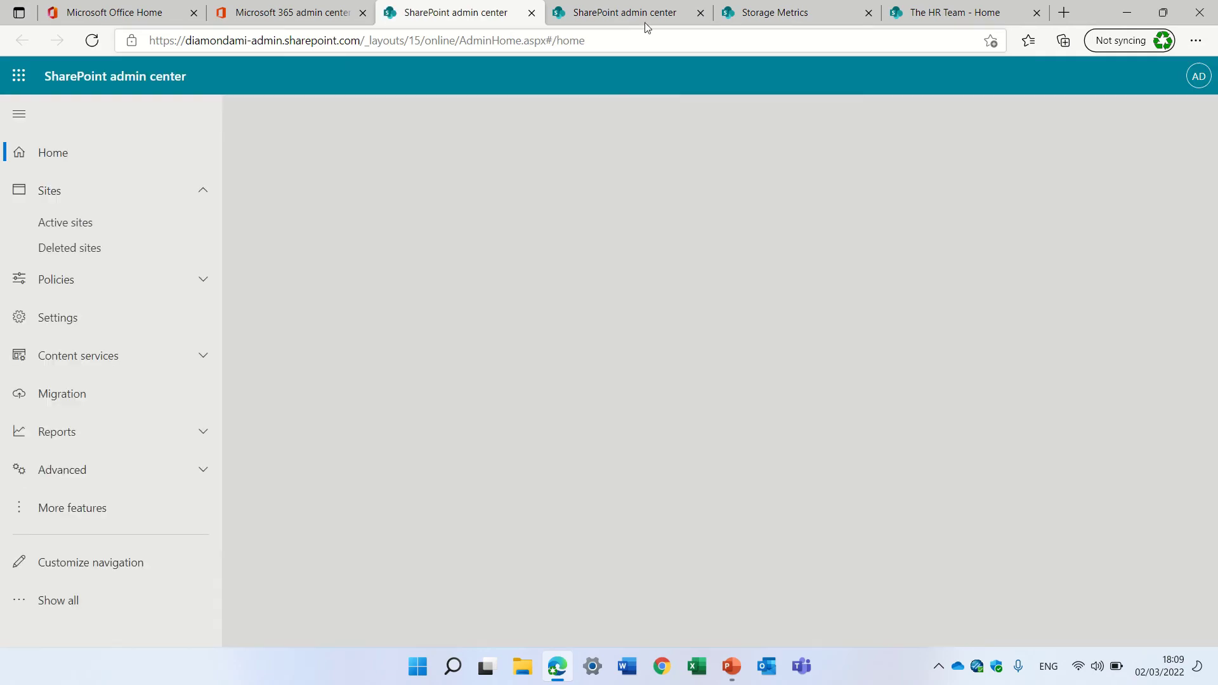
pyautogui.hotkey('ctrl', 'f')
pyautogui.click(648, 17)
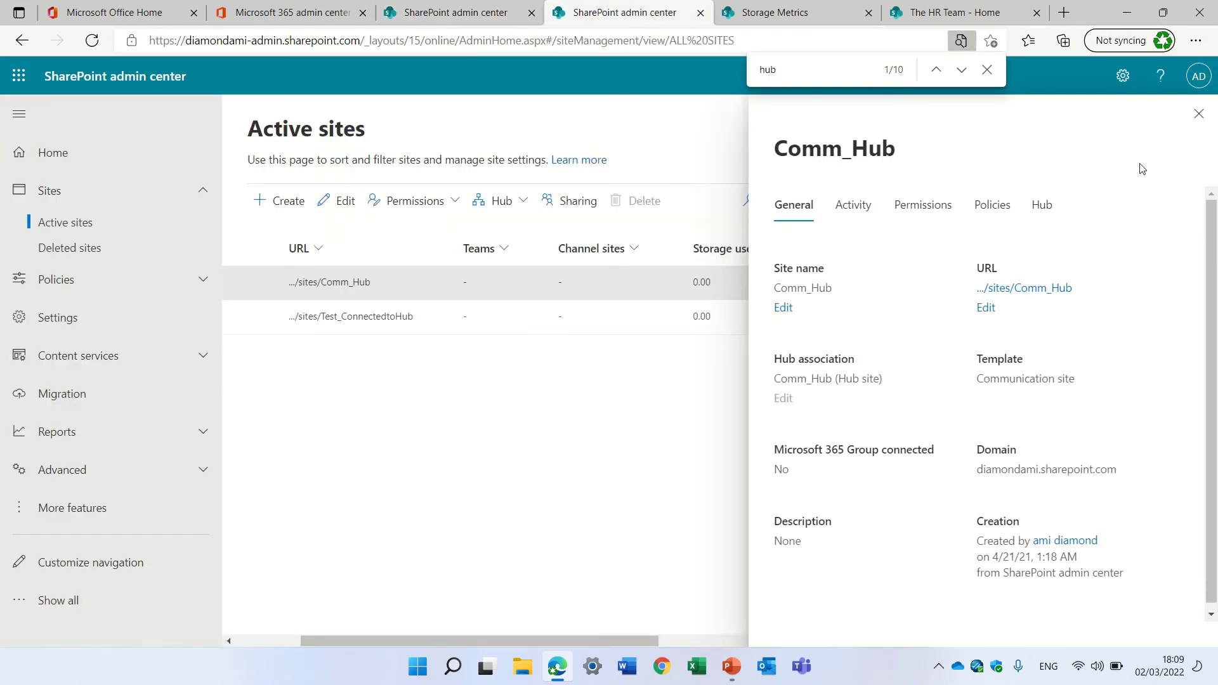
pyautogui.click(1199, 114)
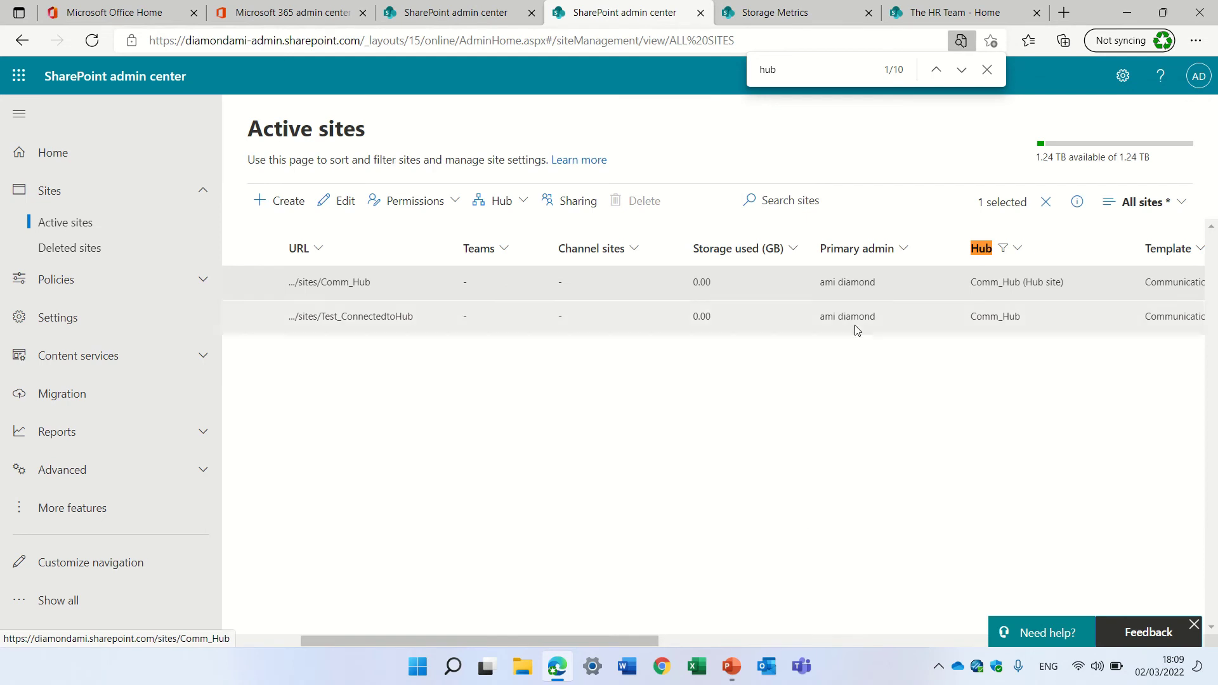
# Open Comm_Hub's details from its site name, review the general, activity, permissions, policies and hub information, and close them.
pyautogui.moveTo(606, 641); pyautogui.dragTo(590, 623)
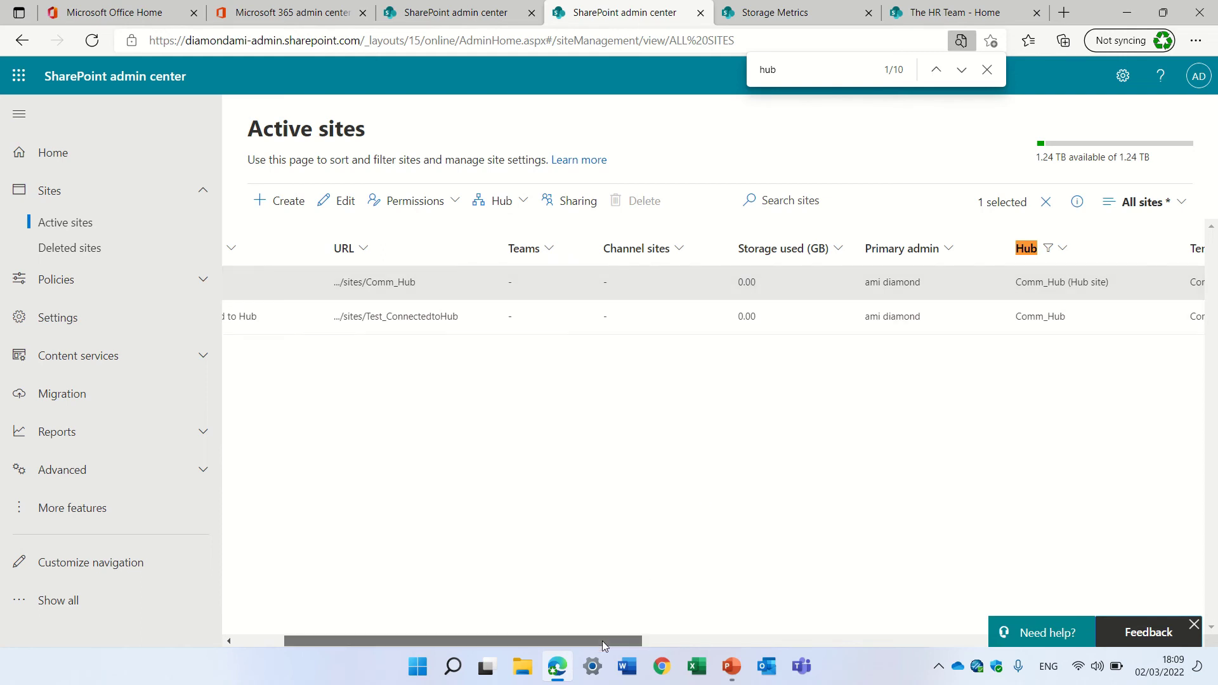
pyautogui.moveTo(603, 641); pyautogui.dragTo(452, 633)
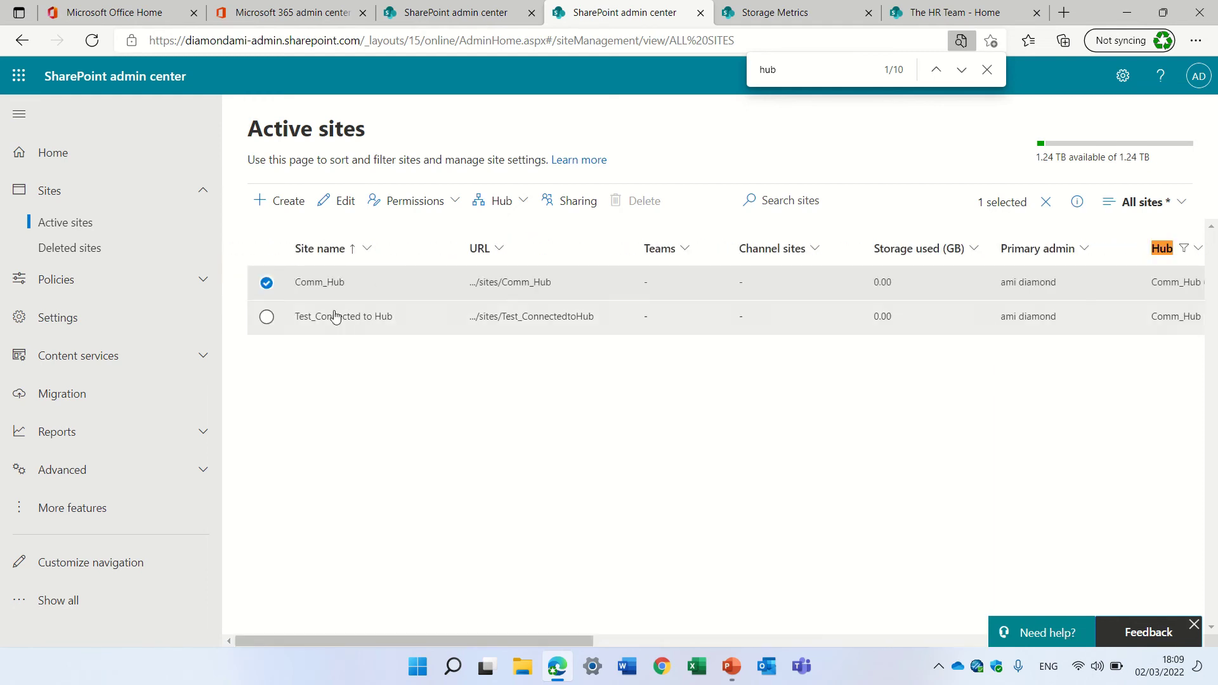
pyautogui.click(326, 283)
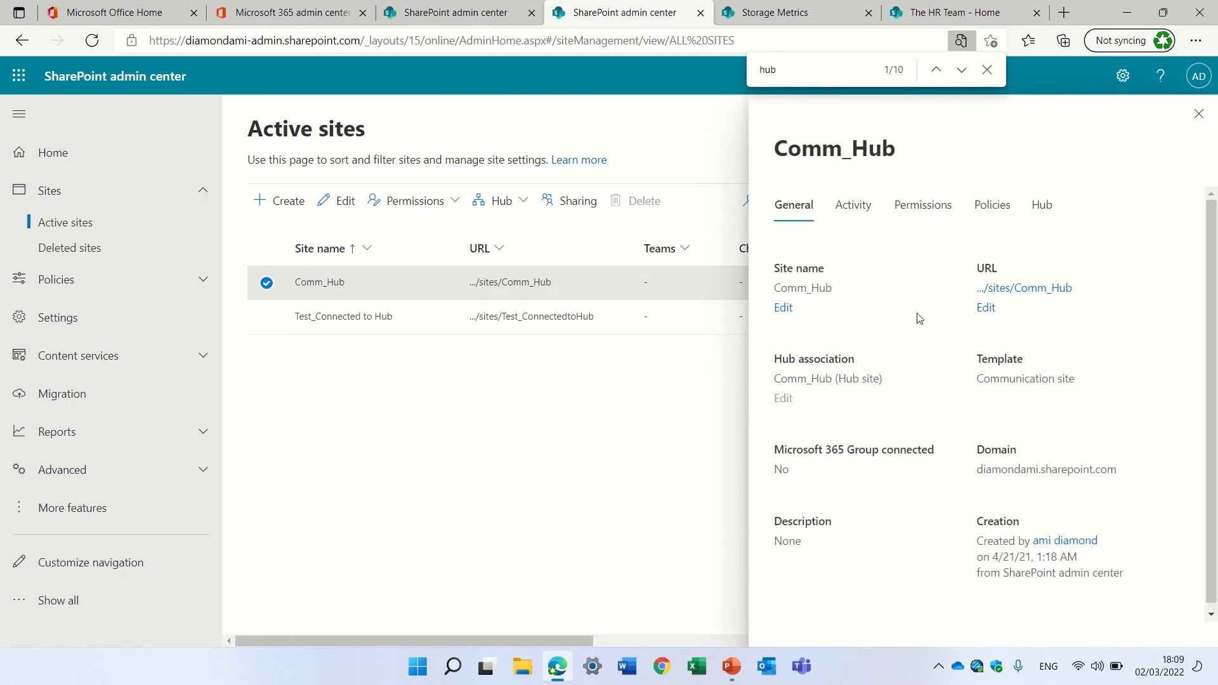
pyautogui.click(866, 204)
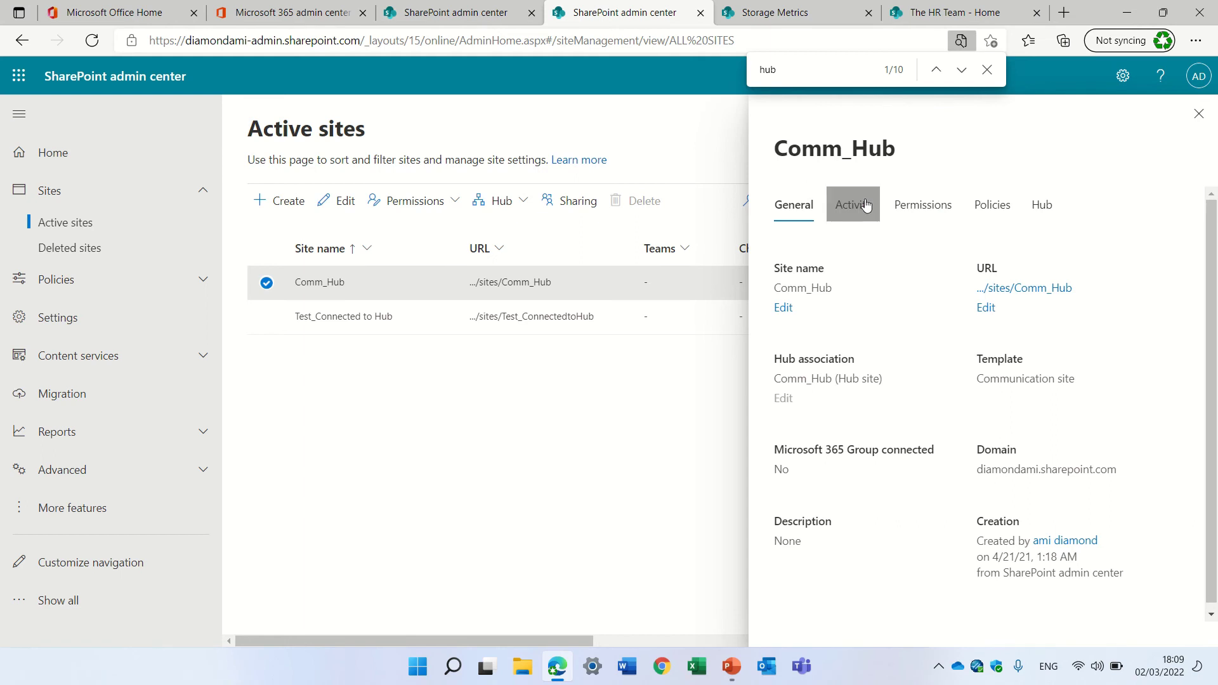
pyautogui.click(923, 206)
pyautogui.click(993, 204)
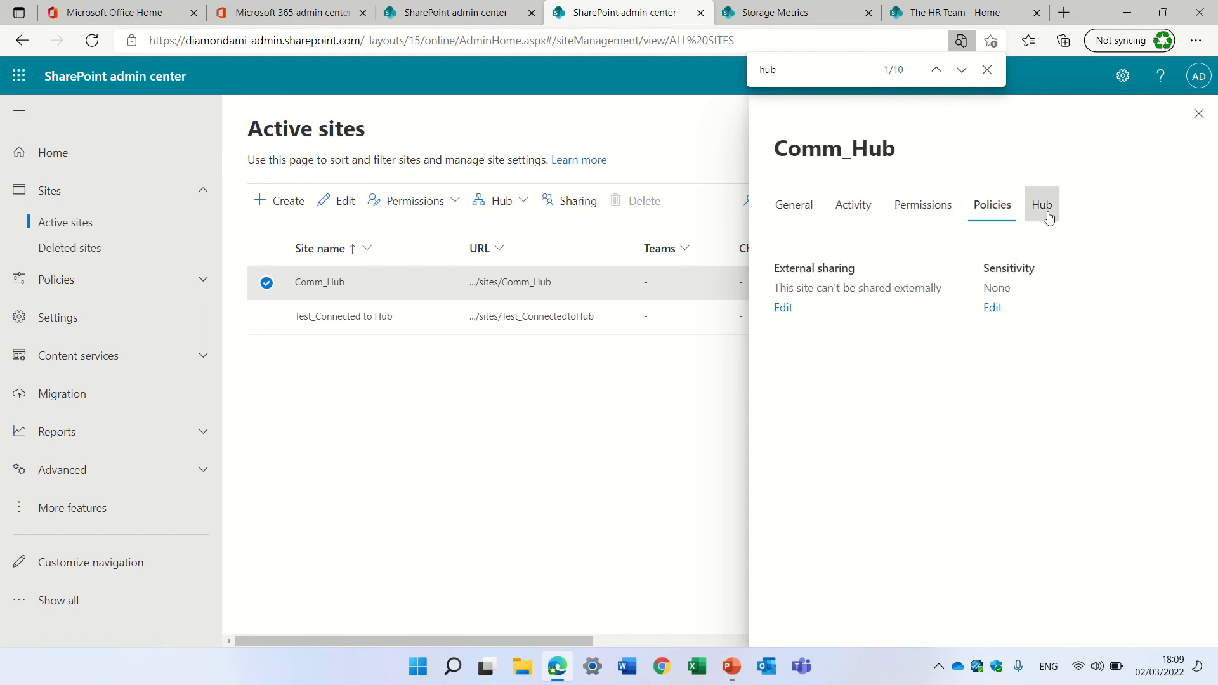
pyautogui.click(1047, 215)
pyautogui.click(806, 208)
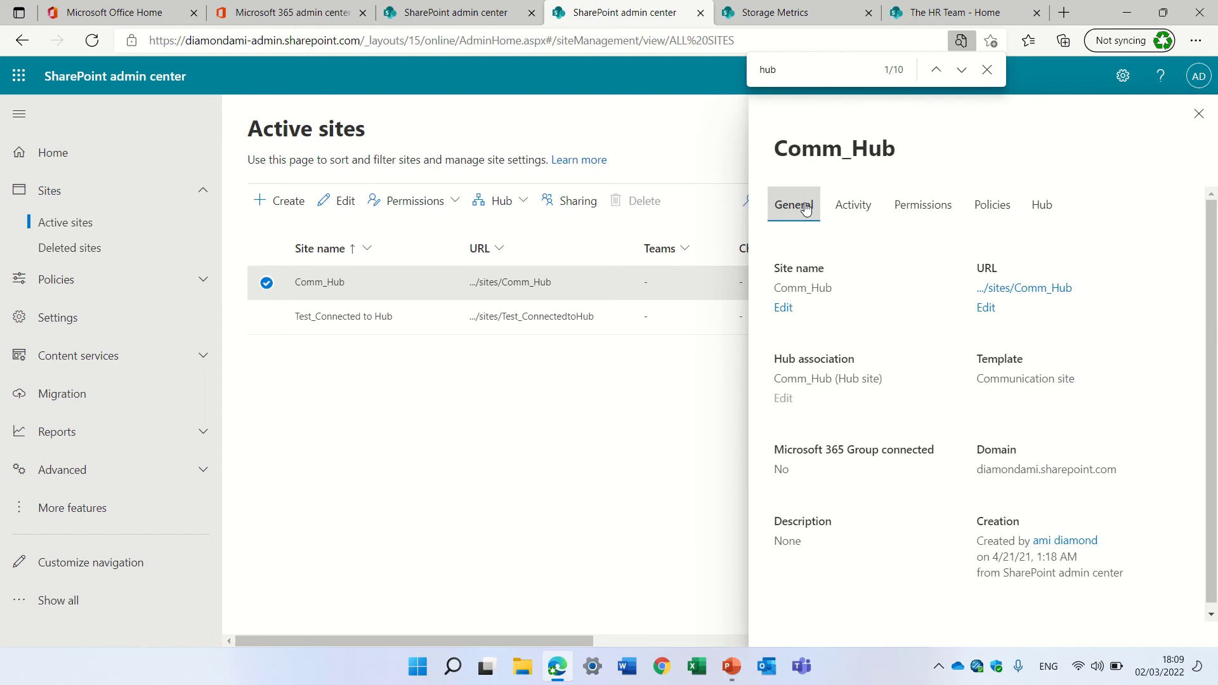
pyautogui.scroll(-1, 1206, 377)
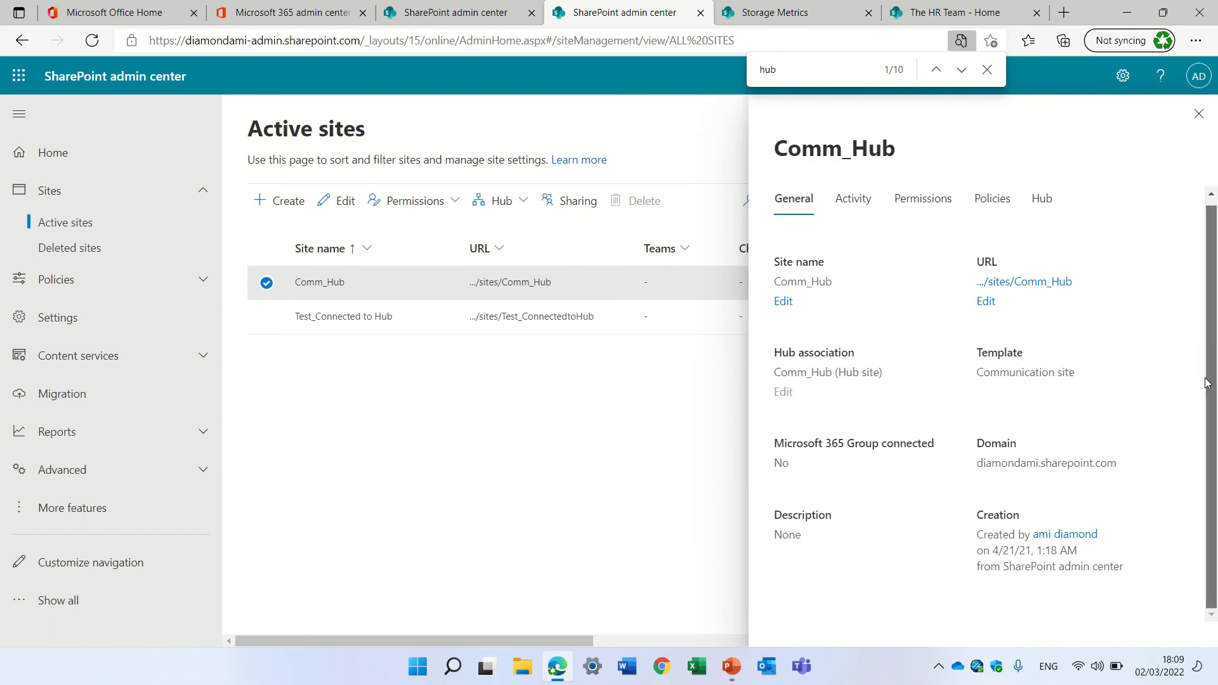
pyautogui.click(853, 207)
pyautogui.click(1199, 114)
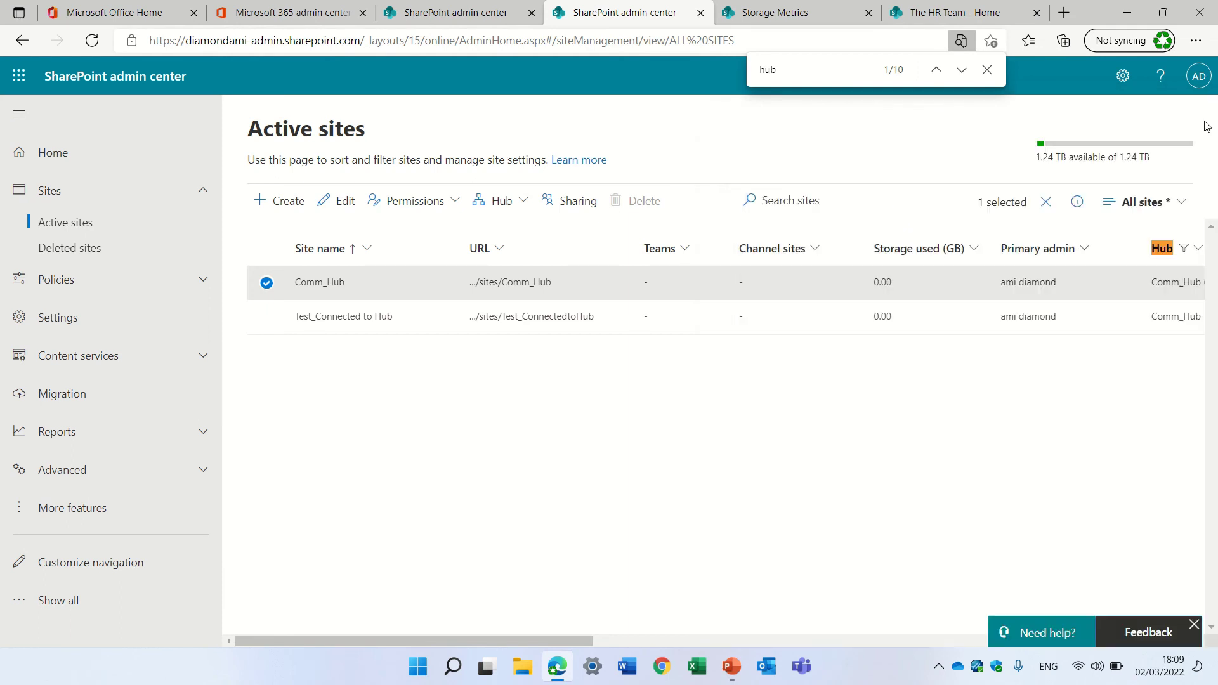
# Open the Test_Connected to Hub site's details, review its activity and permissions, and close them.
pyautogui.click(269, 285)
pyautogui.click(324, 319)
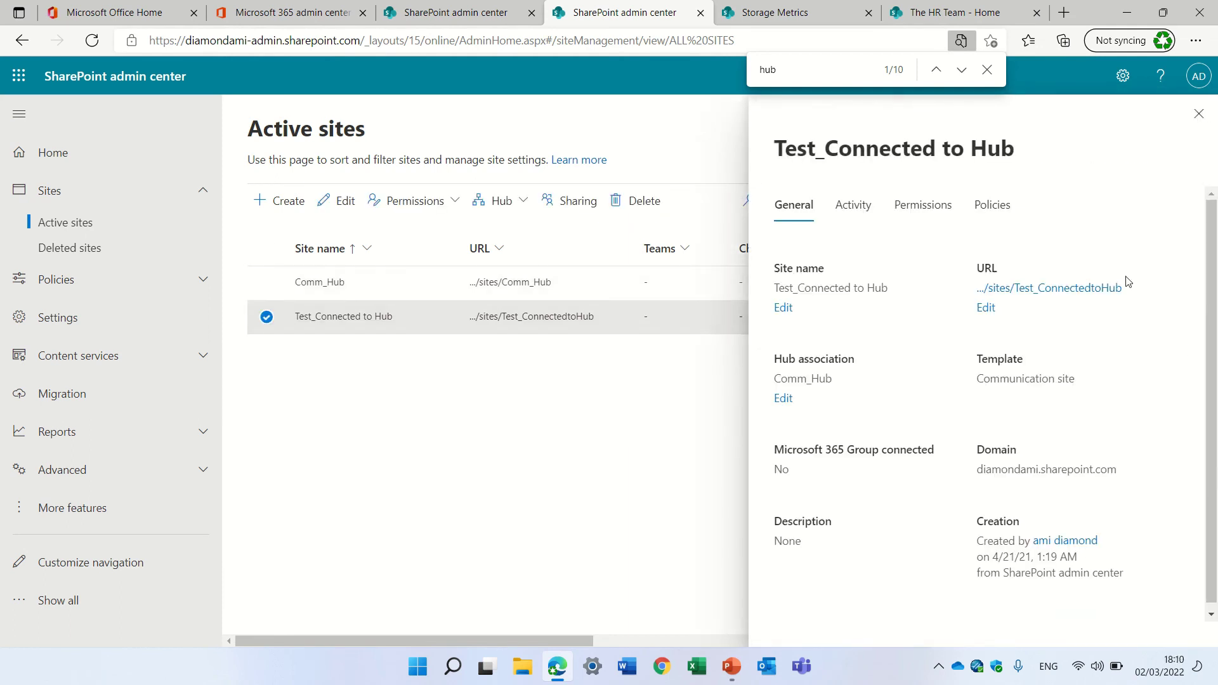
pyautogui.click(853, 203)
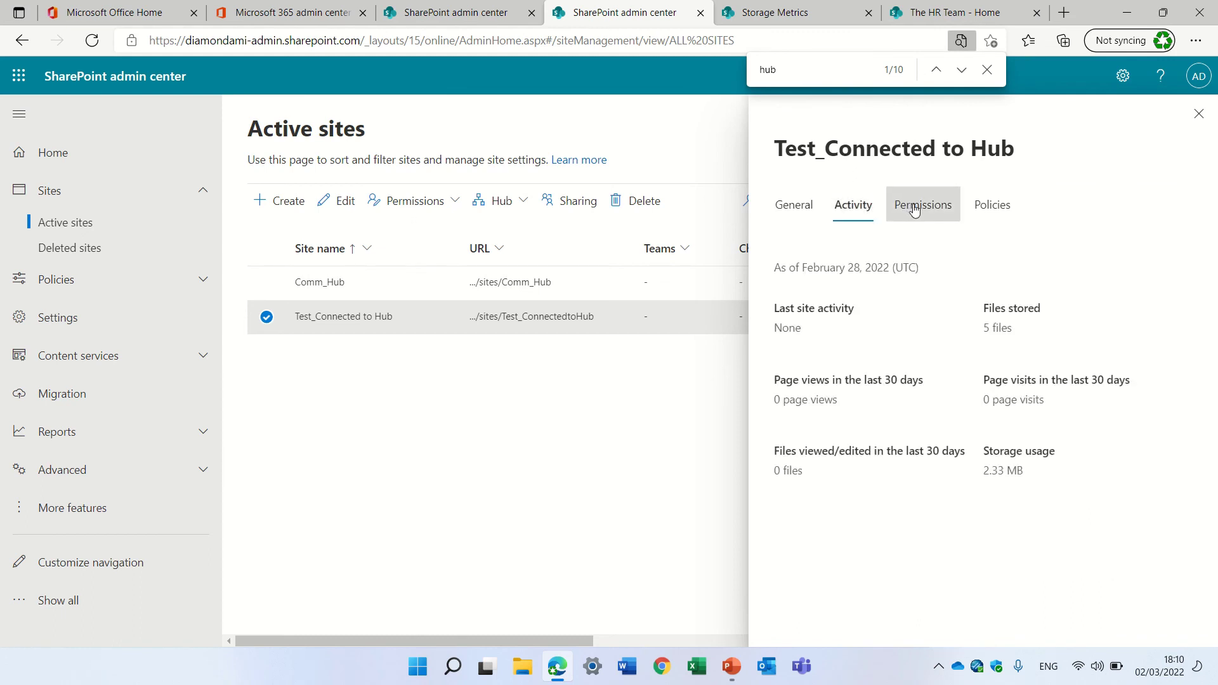
pyautogui.click(914, 210)
pyautogui.click(843, 214)
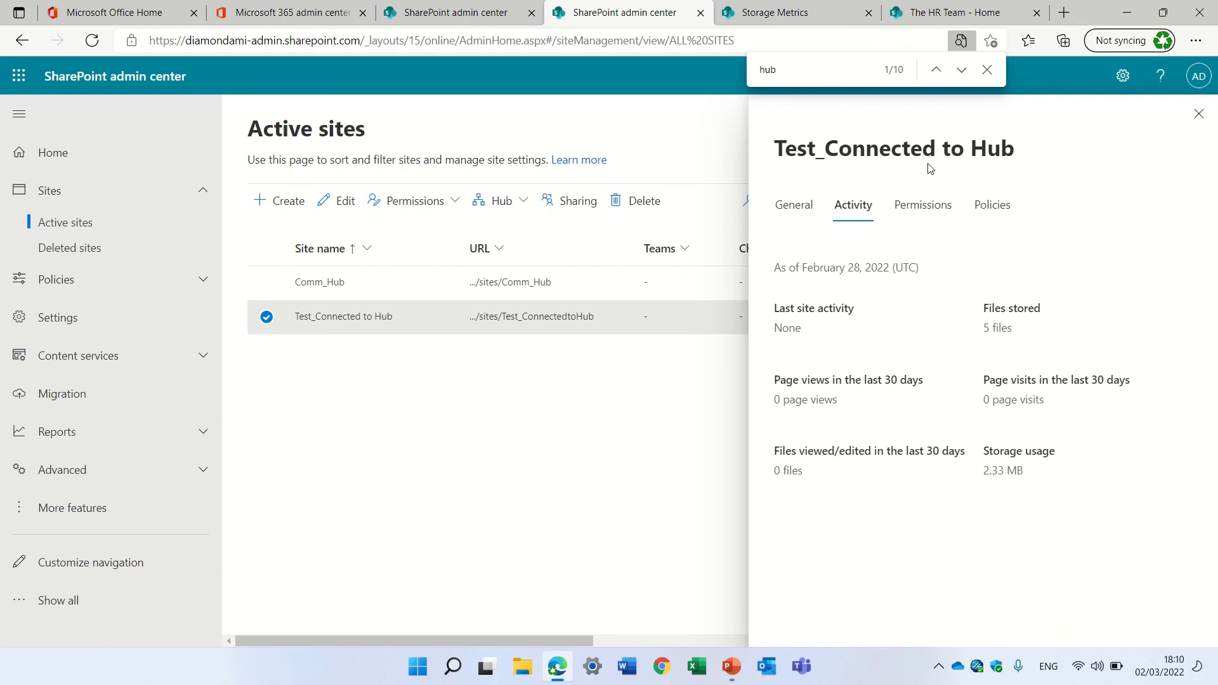
pyautogui.click(1197, 115)
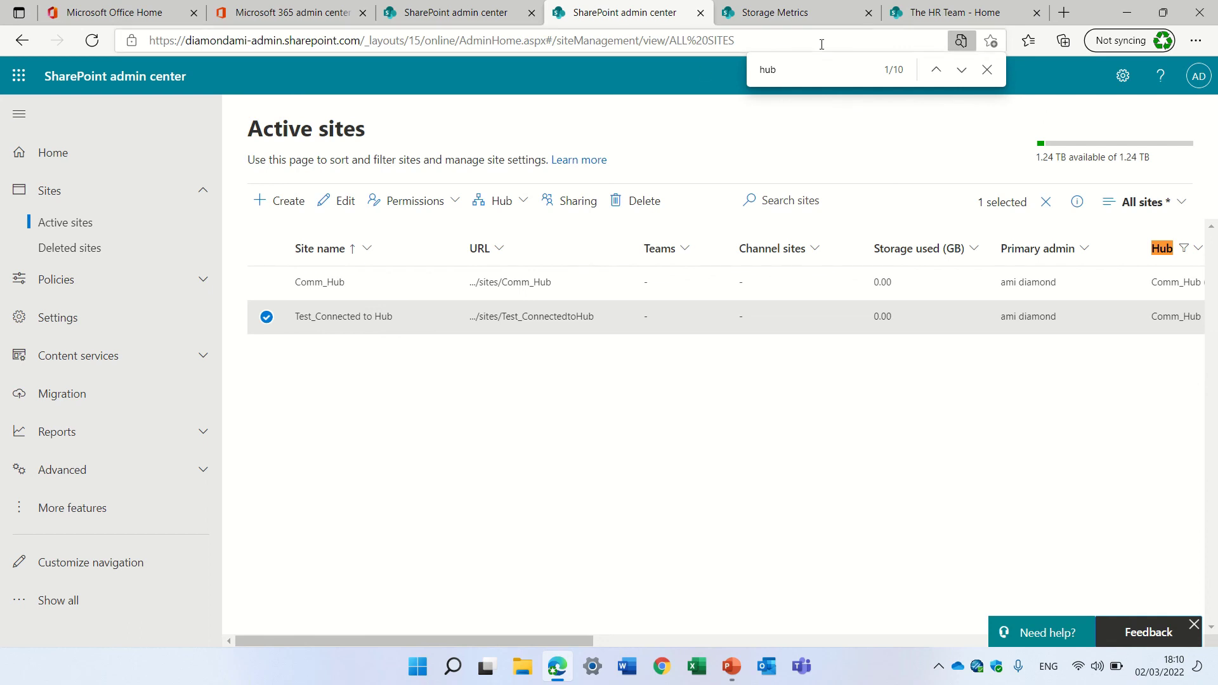
# Switch to The HR Team site, open its site contents, and examine the item counts of its libraries and lists.
pyautogui.click(927, 15)
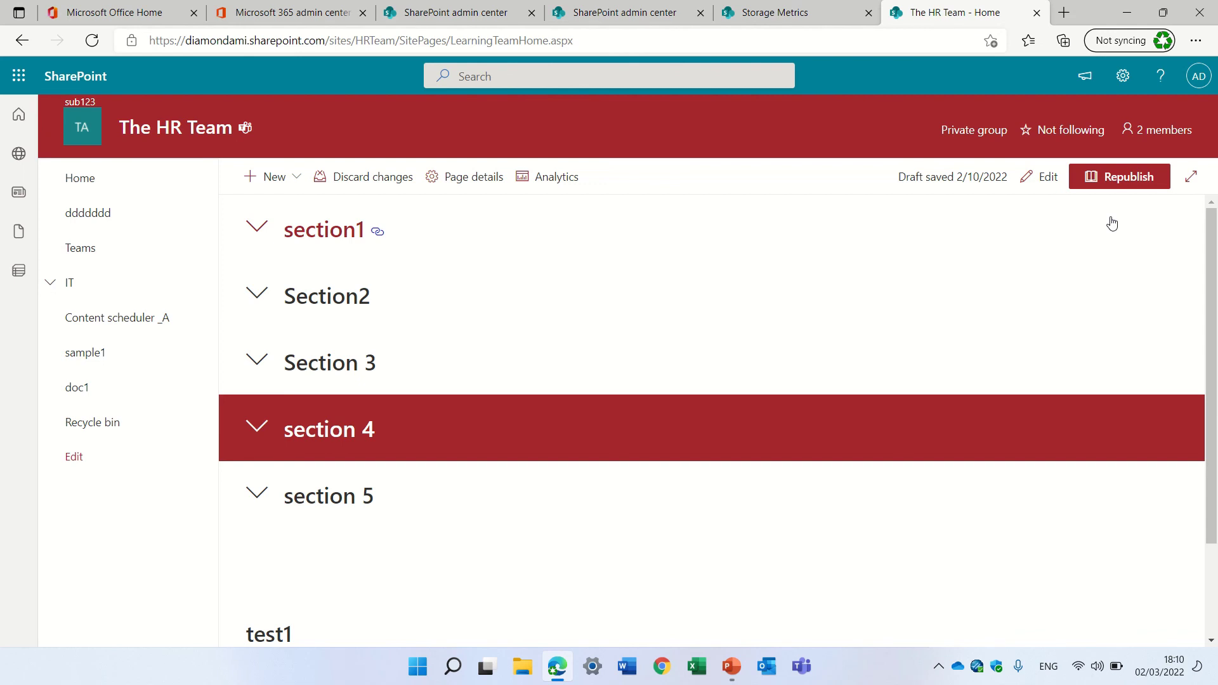
pyautogui.click(1122, 78)
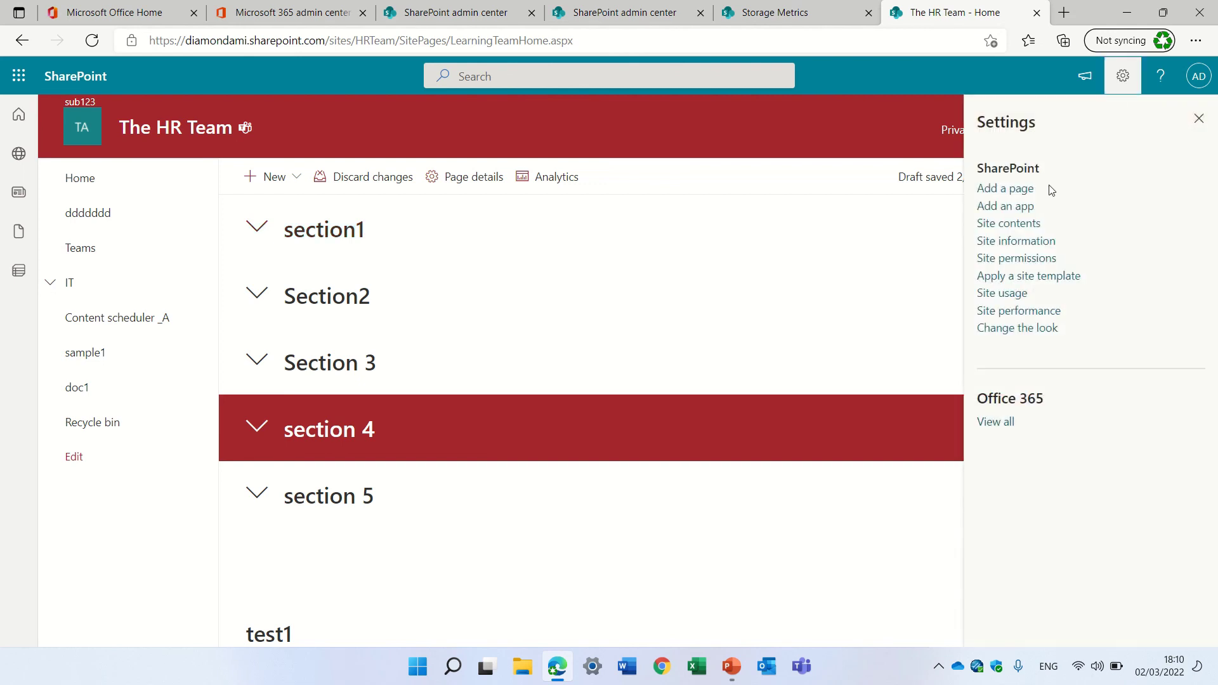
pyautogui.click(1009, 226)
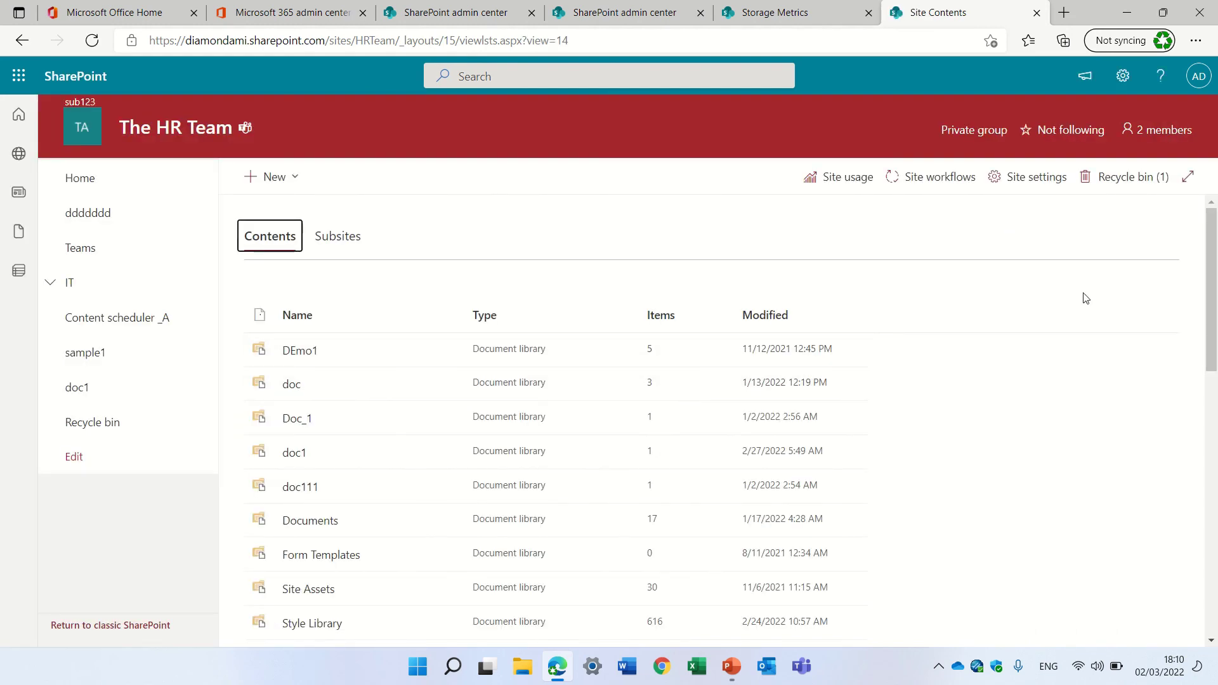
pyautogui.moveTo(1209, 229); pyautogui.dragTo(1209, 308)
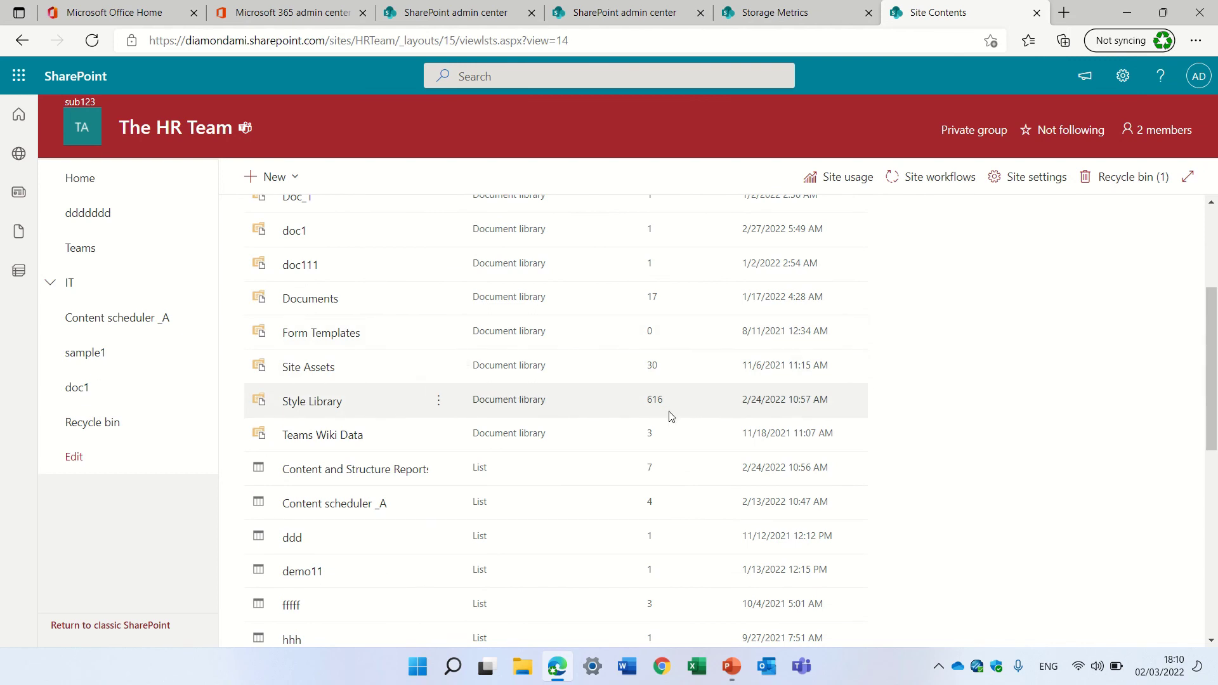
pyautogui.moveTo(1209, 368); pyautogui.dragTo(1183, 511)
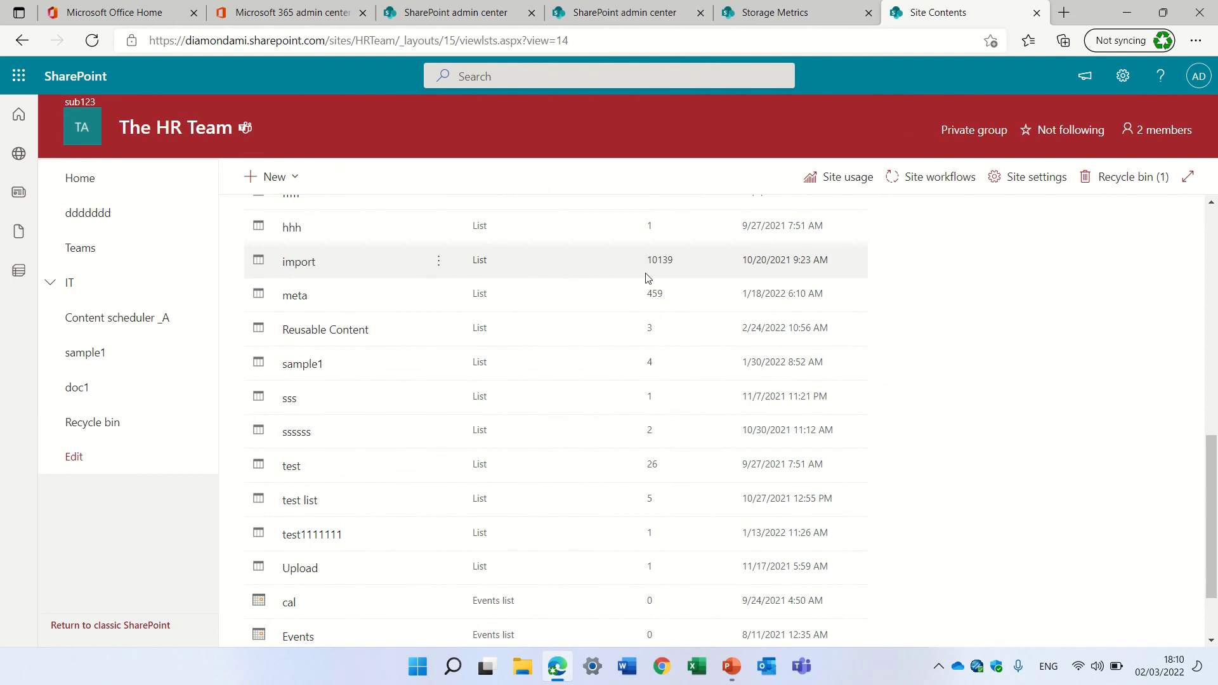